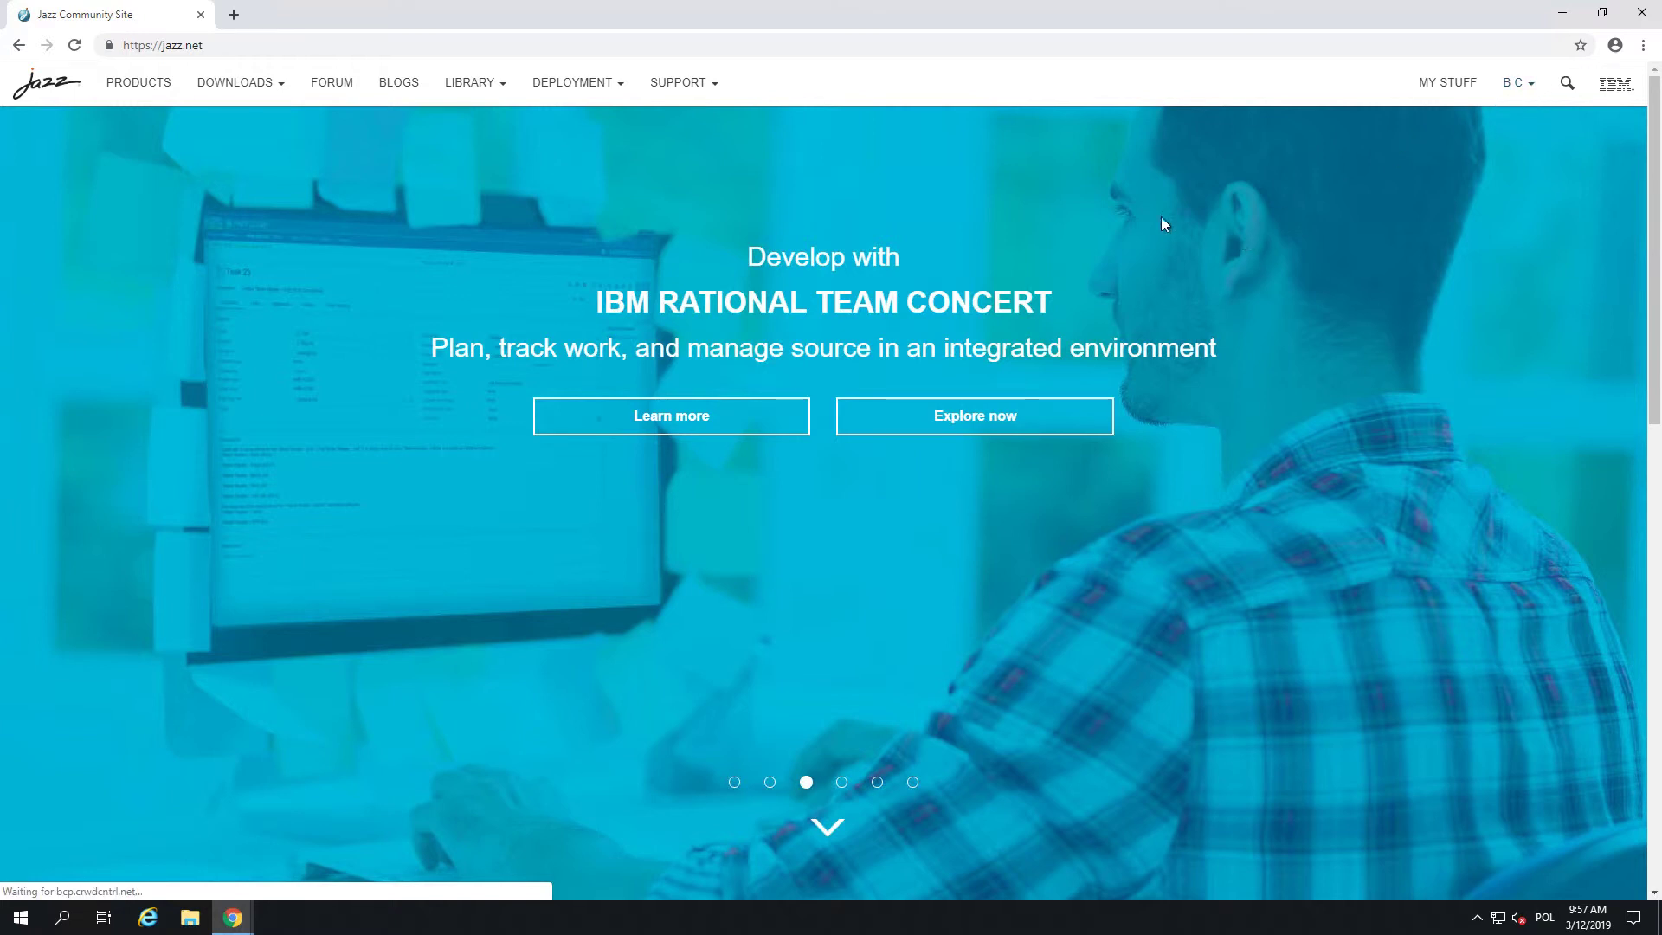
Open the Rational Team Concert 6.0.6 release page from the IBM Rational Team Concert product downloads
click(250, 91)
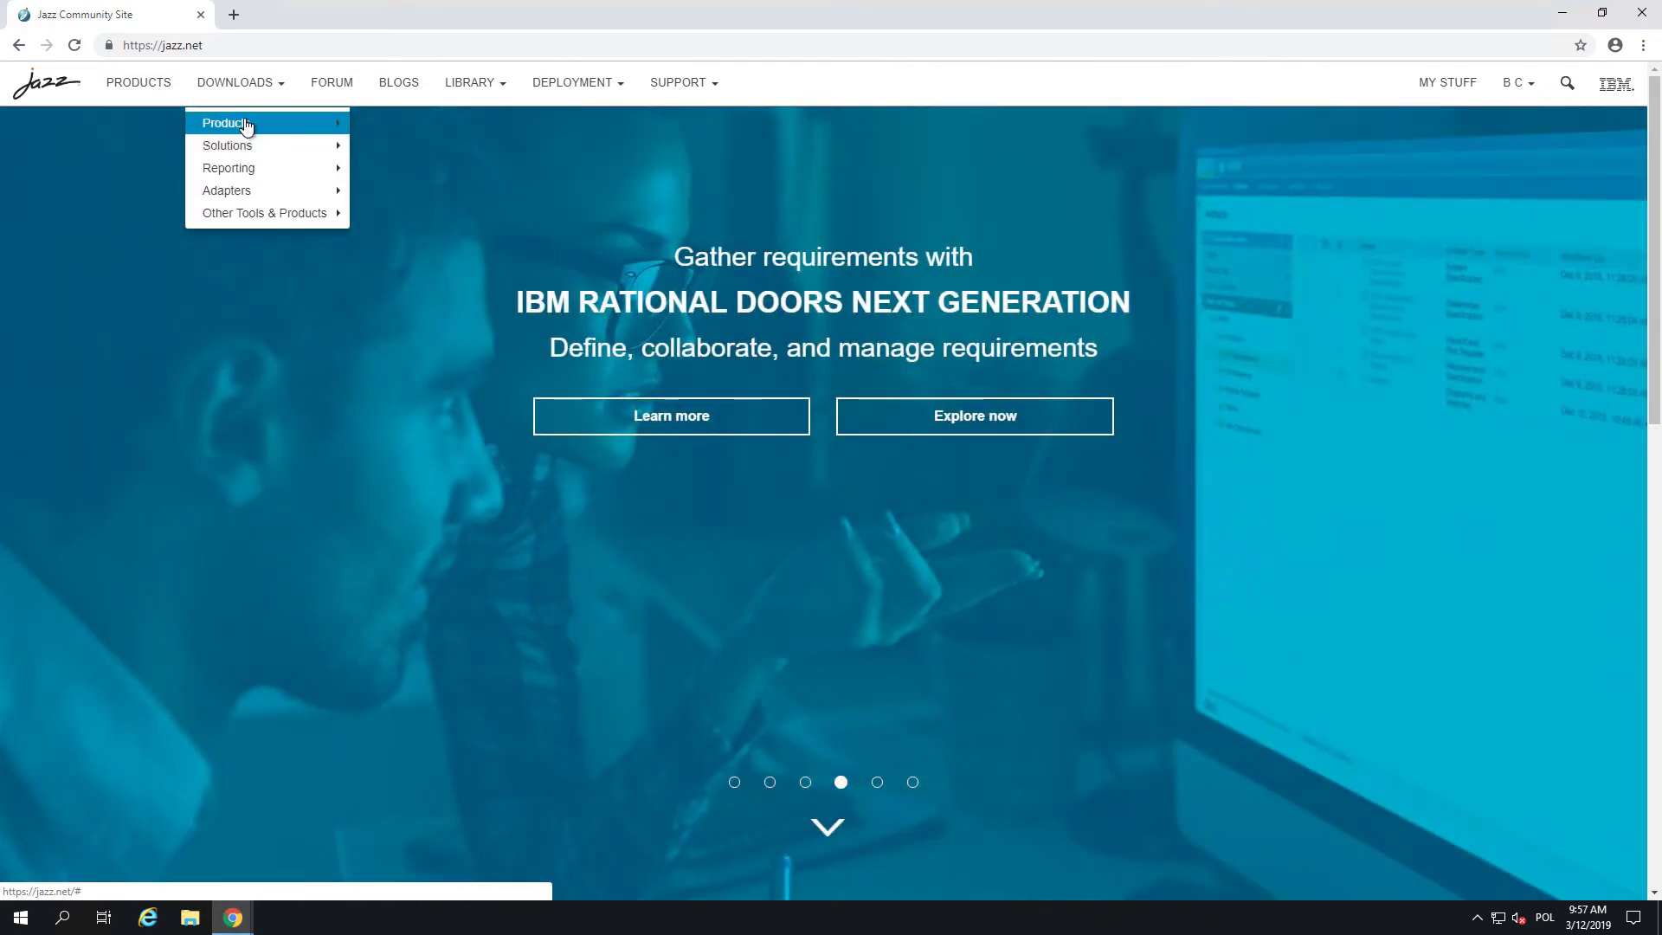
mouse_move(246, 127)
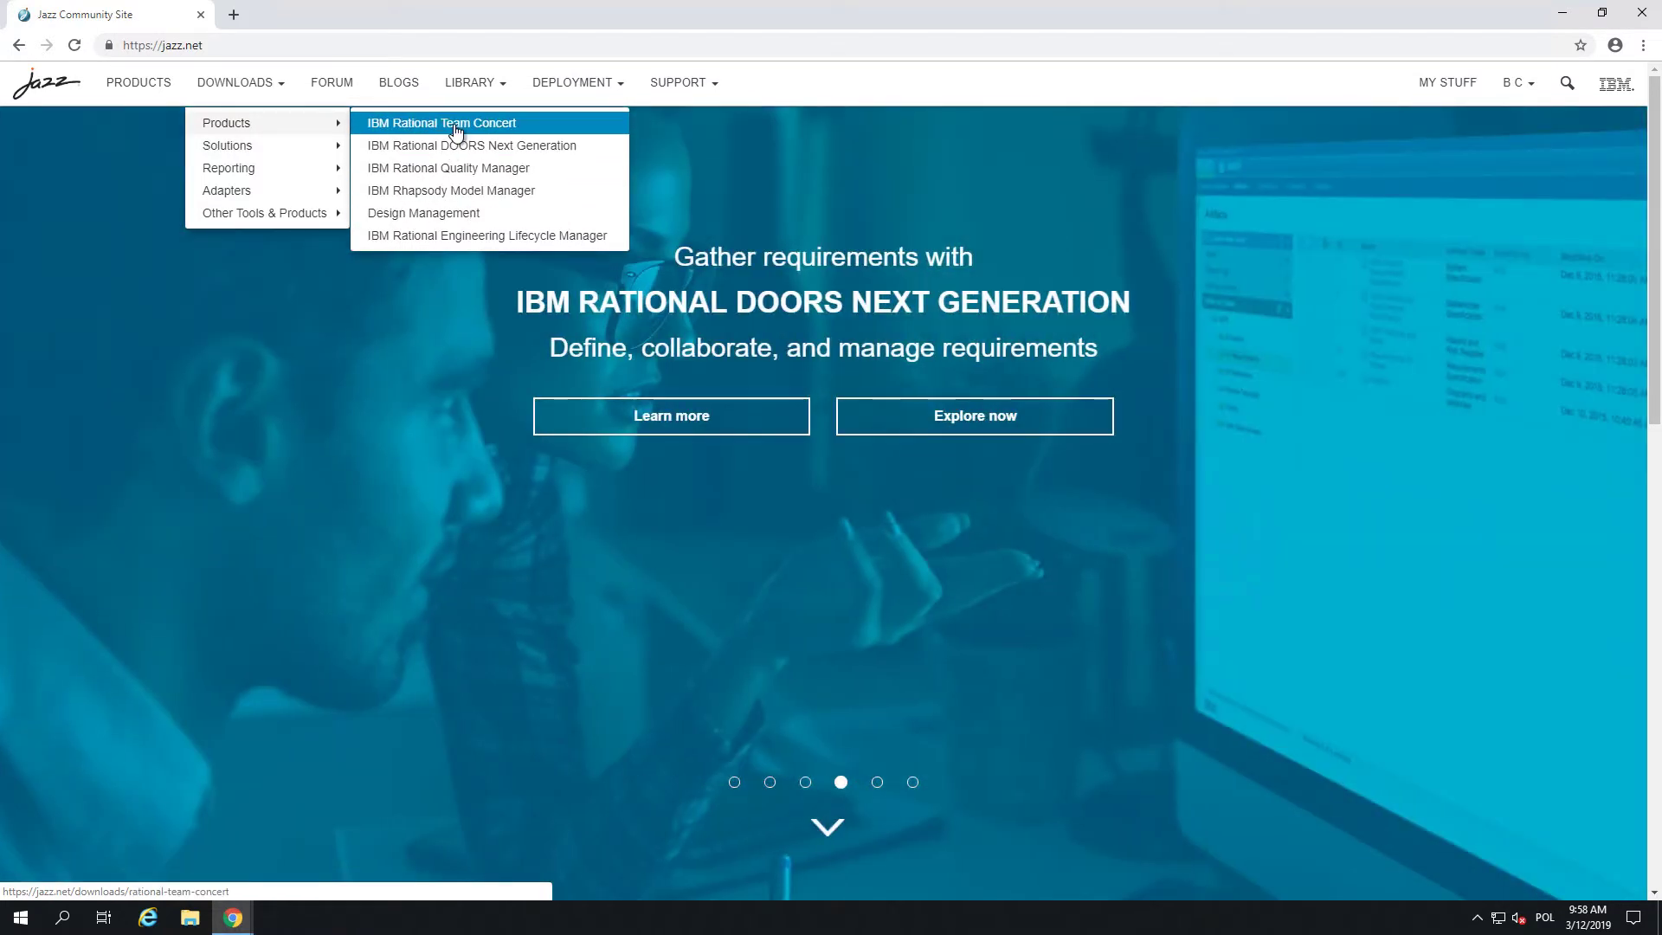
click(456, 131)
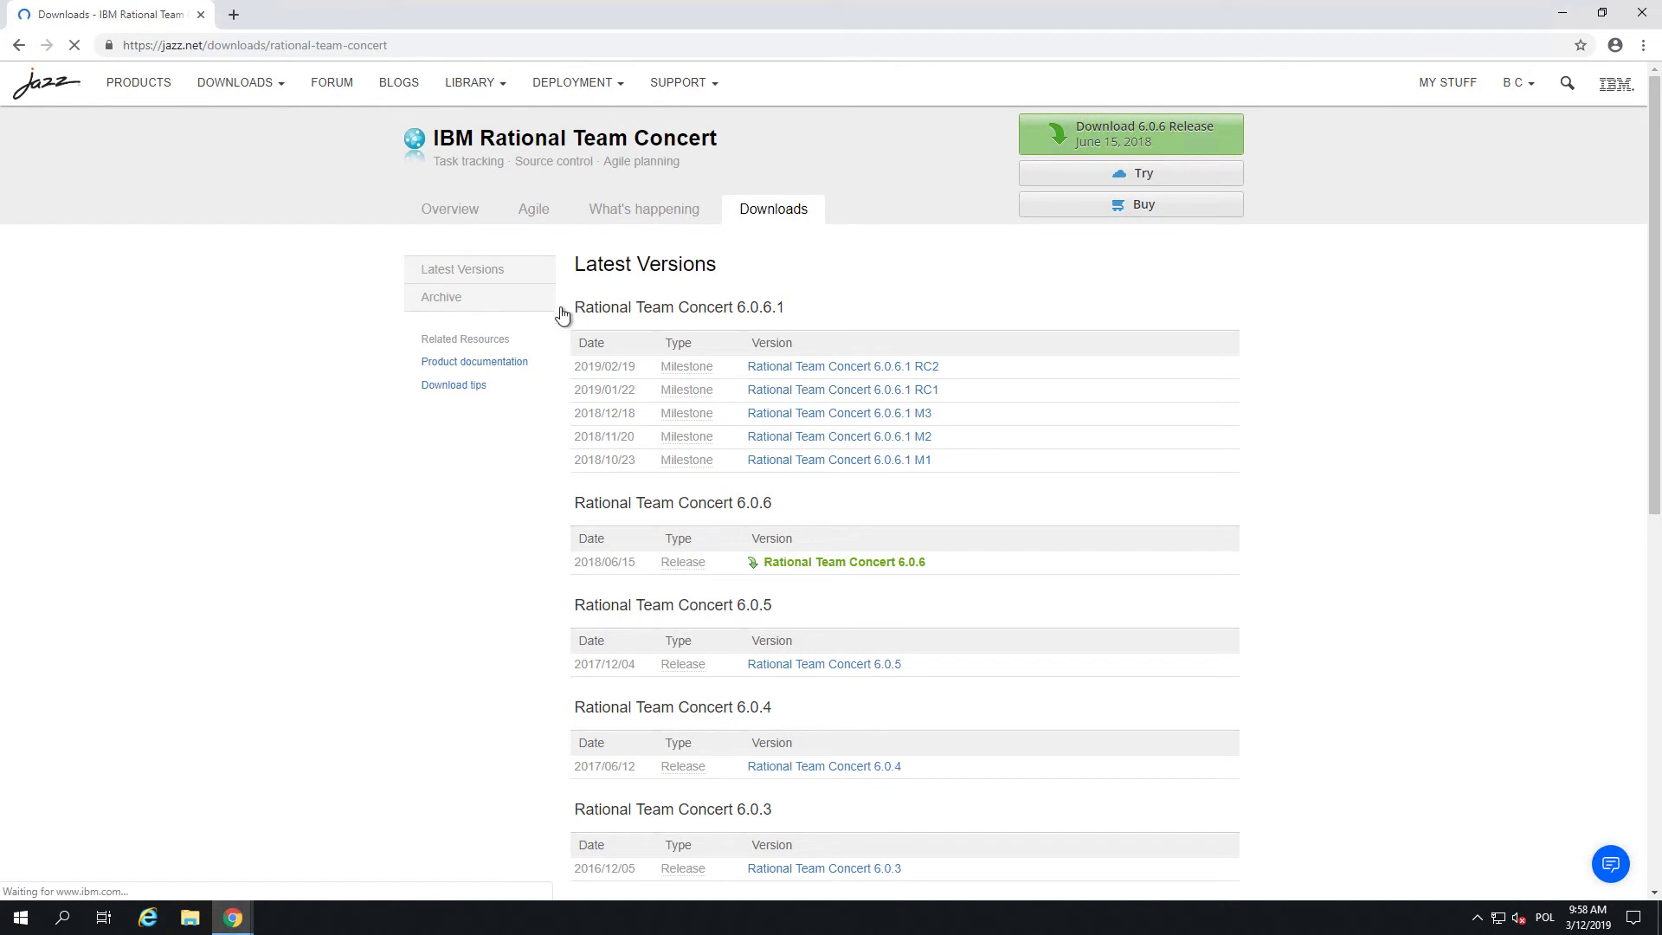
scroll(601, 535, down, 1)
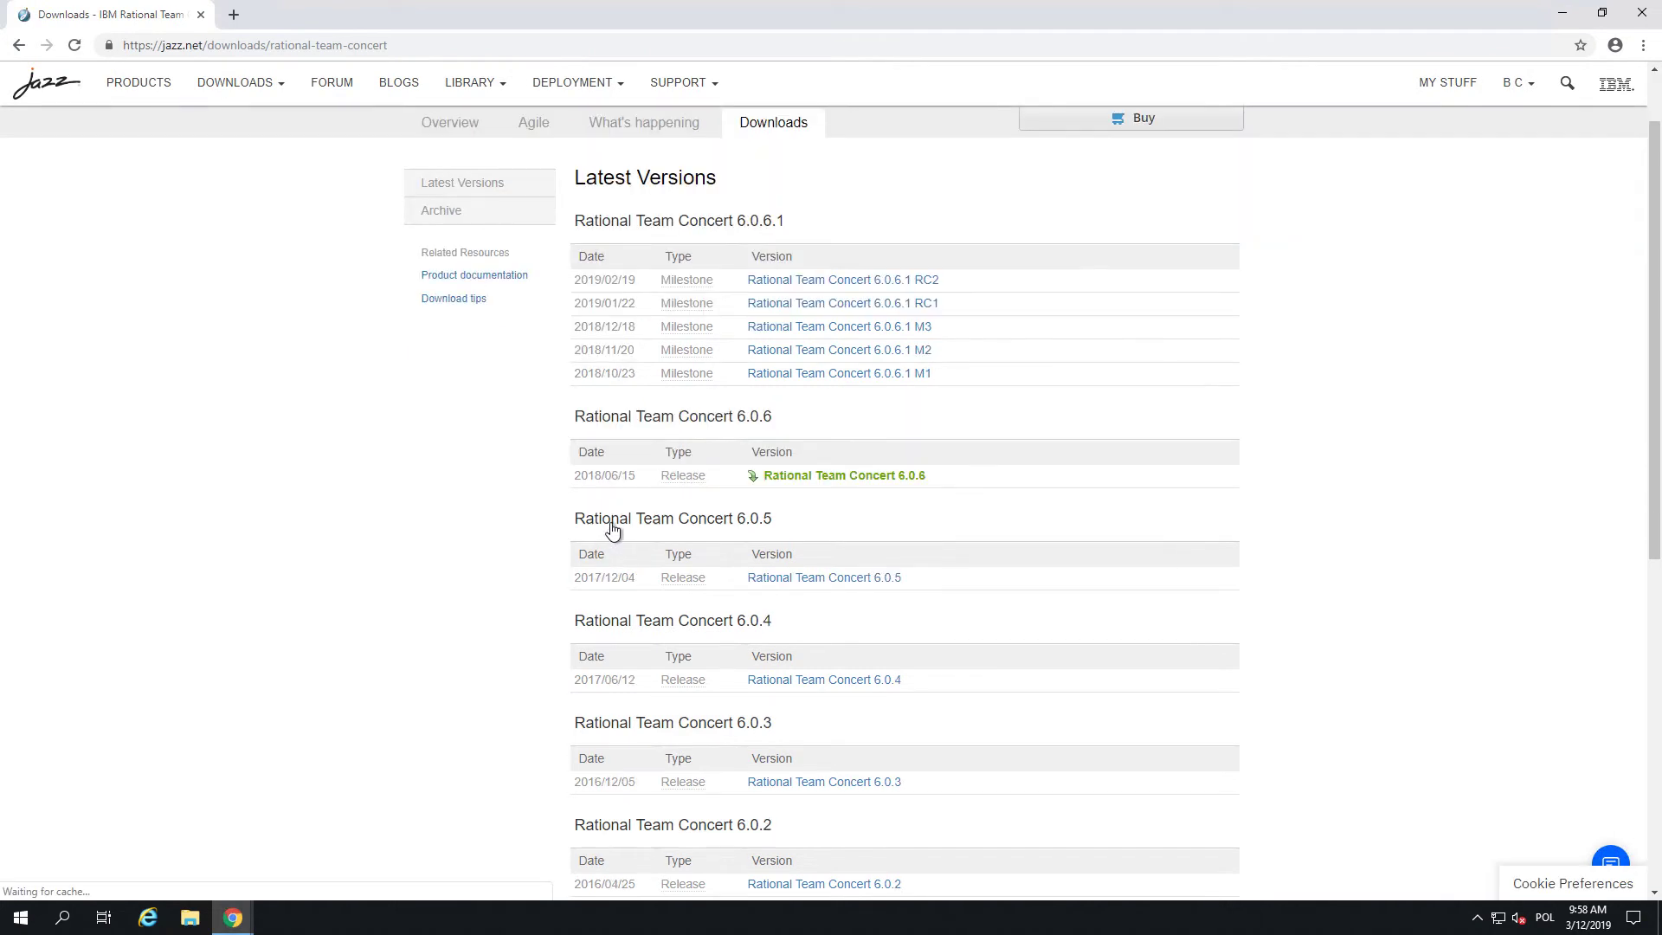
click(822, 477)
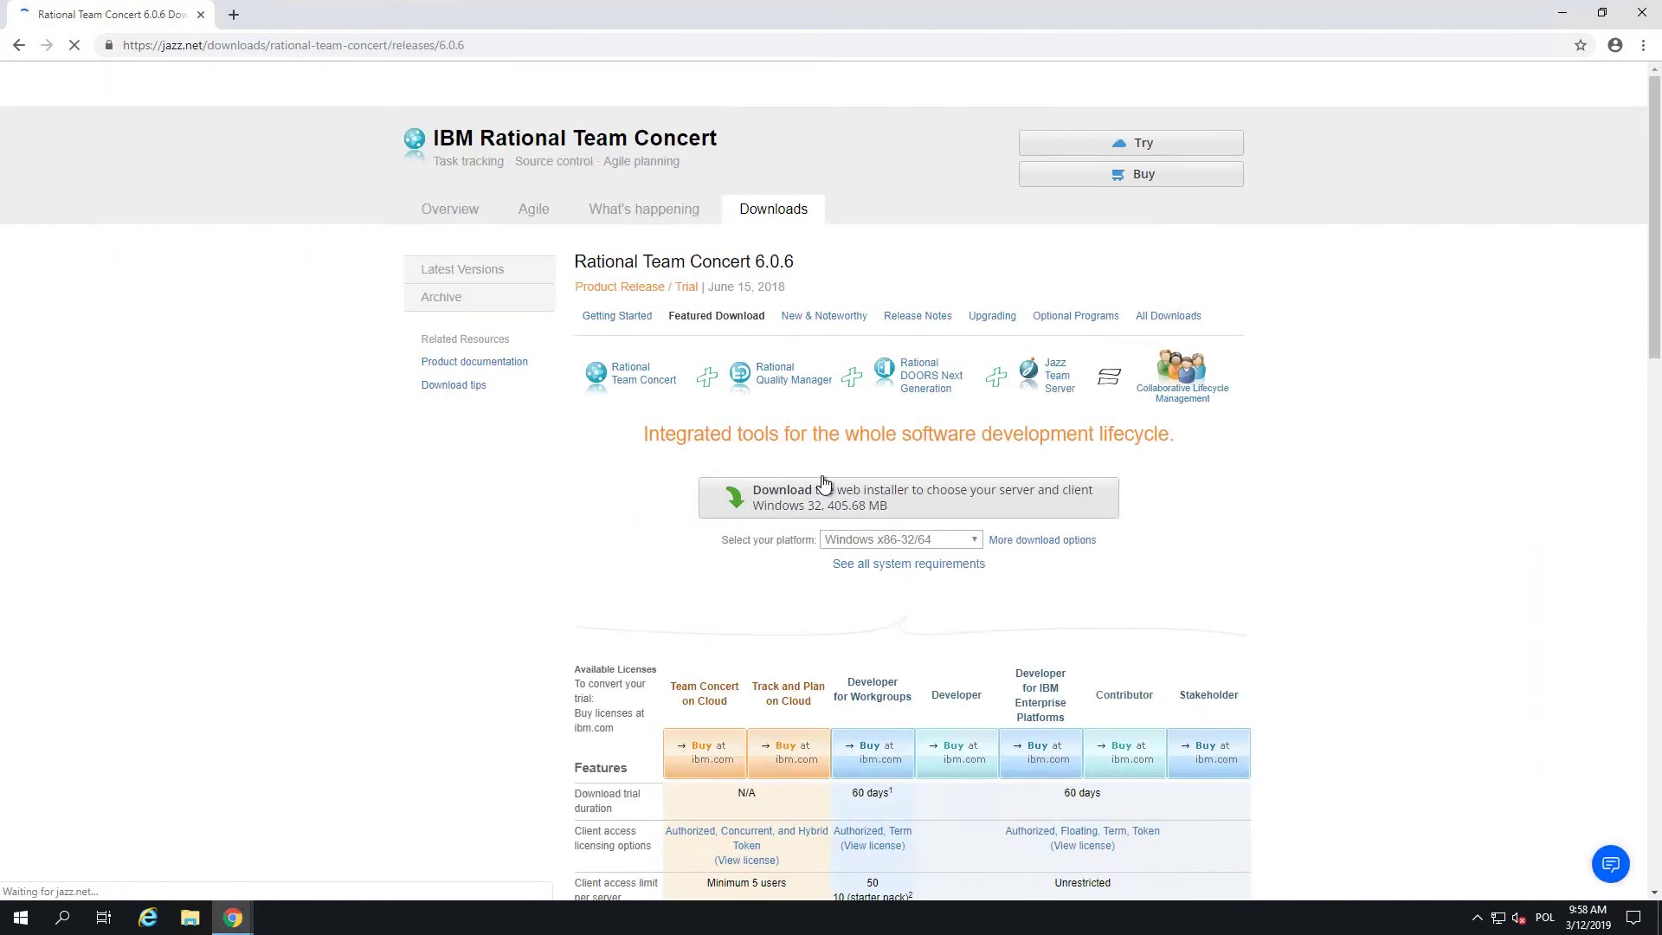
scroll(805, 506, down, 1)
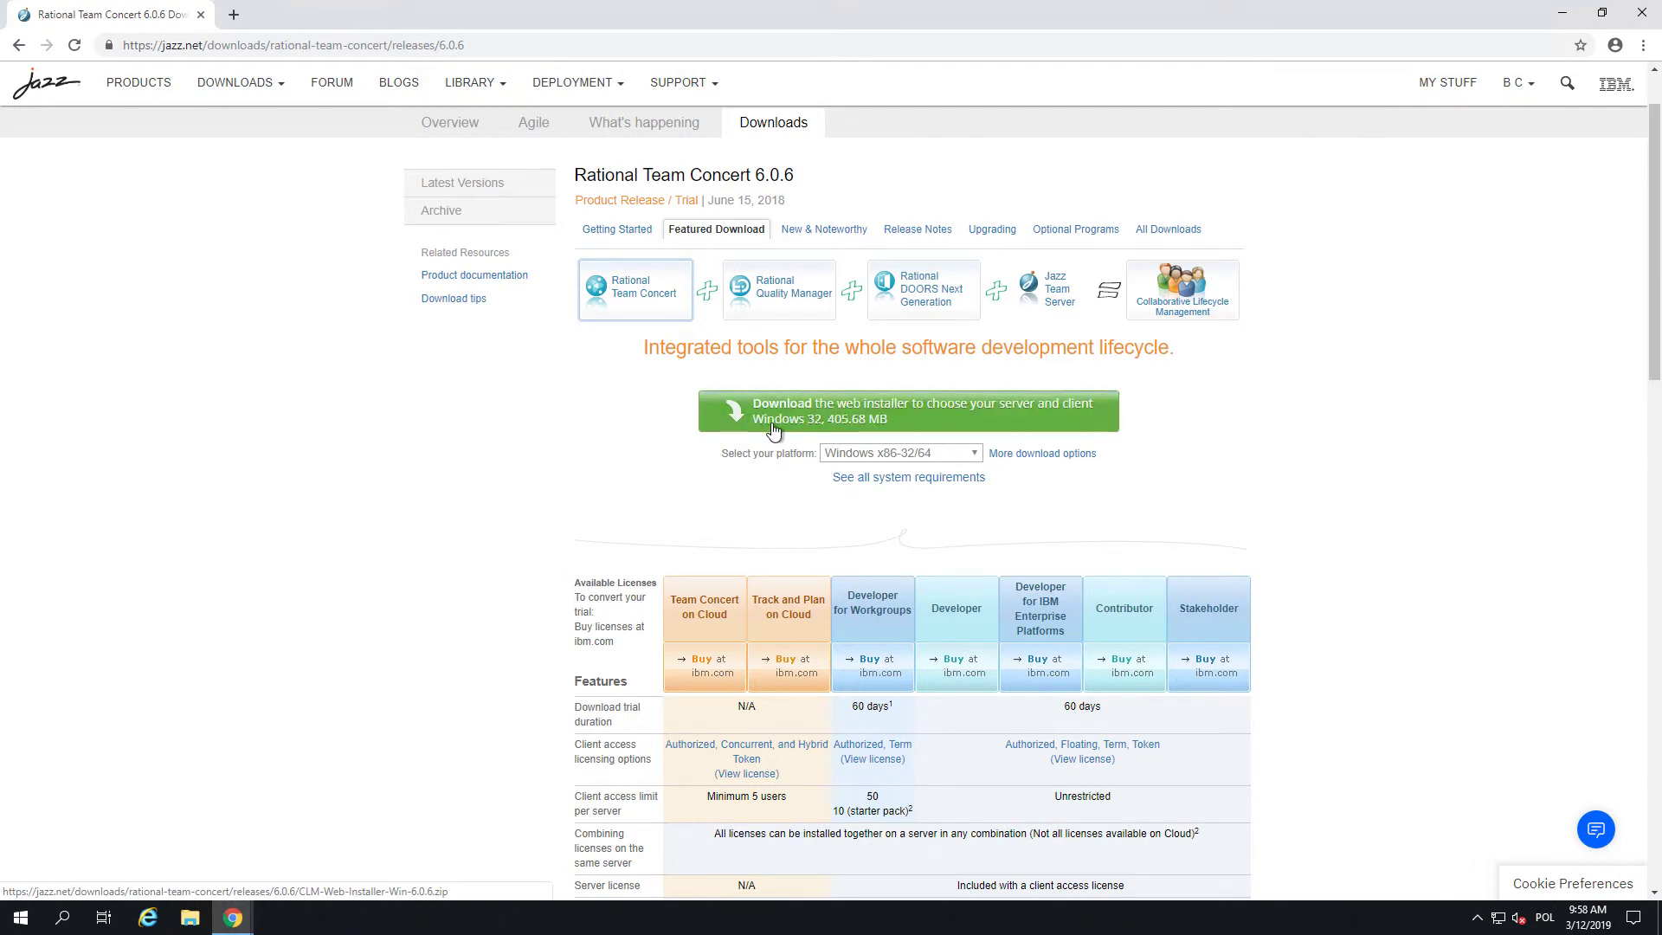
scroll(900, 647, down, 3)
scroll(900, 648, up, 3)
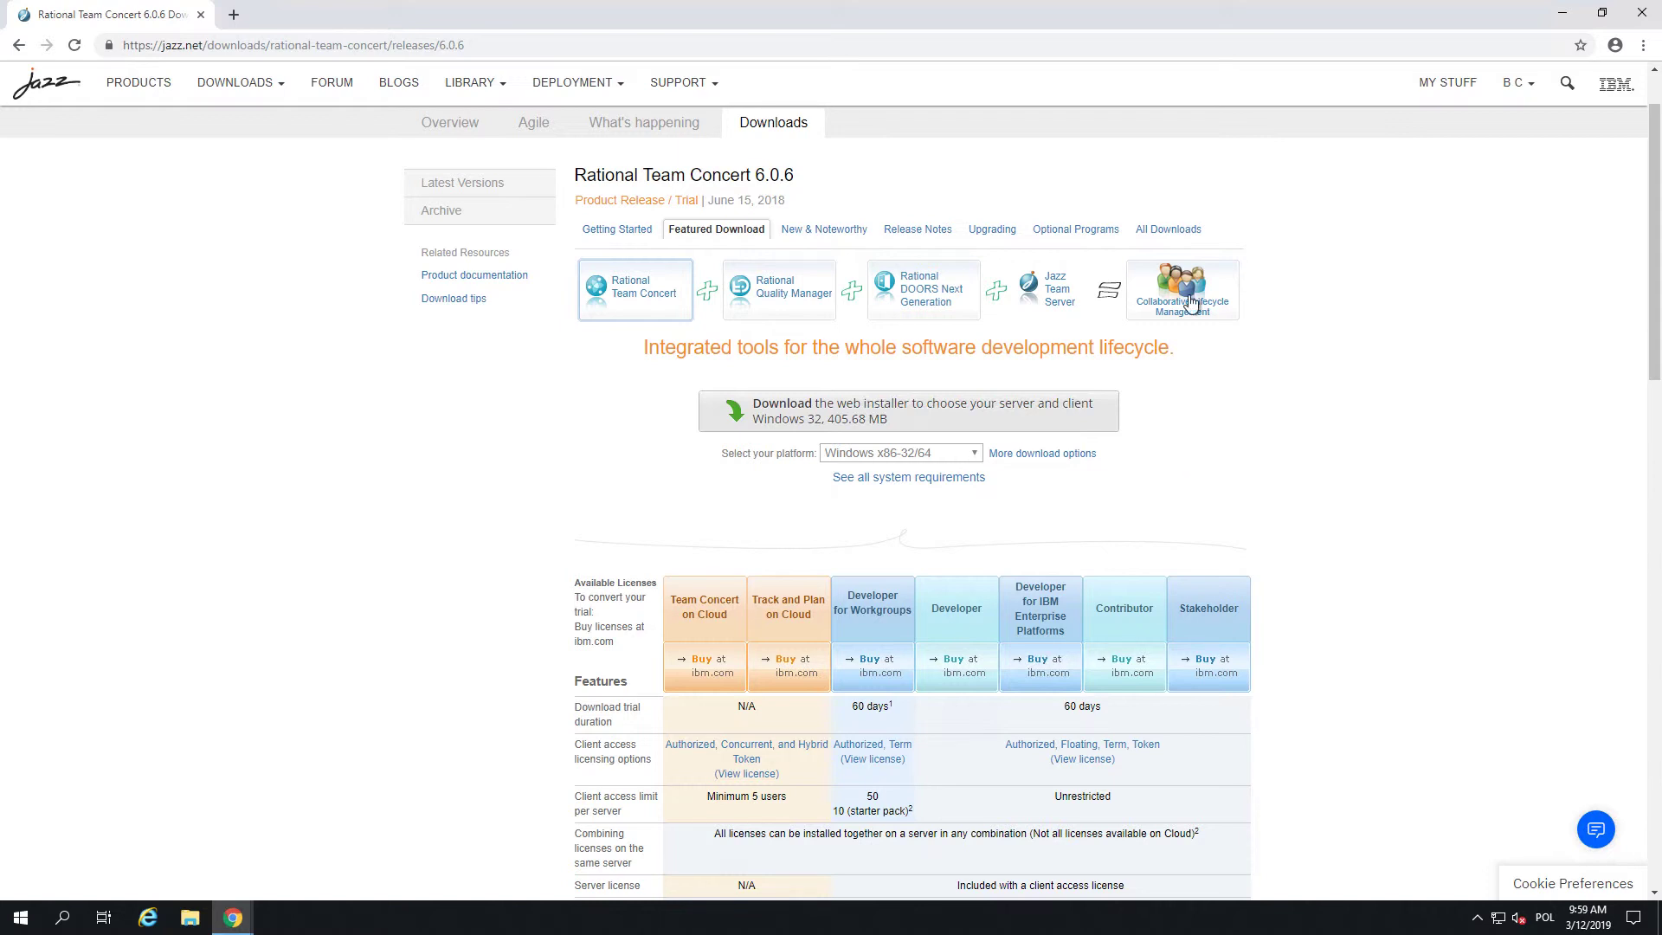
Open all downloads for the release and locate the Jazz Team Server and CCM, QM, RM, RELM and JRS package under IBM Installation Manager Repositories
click(1170, 229)
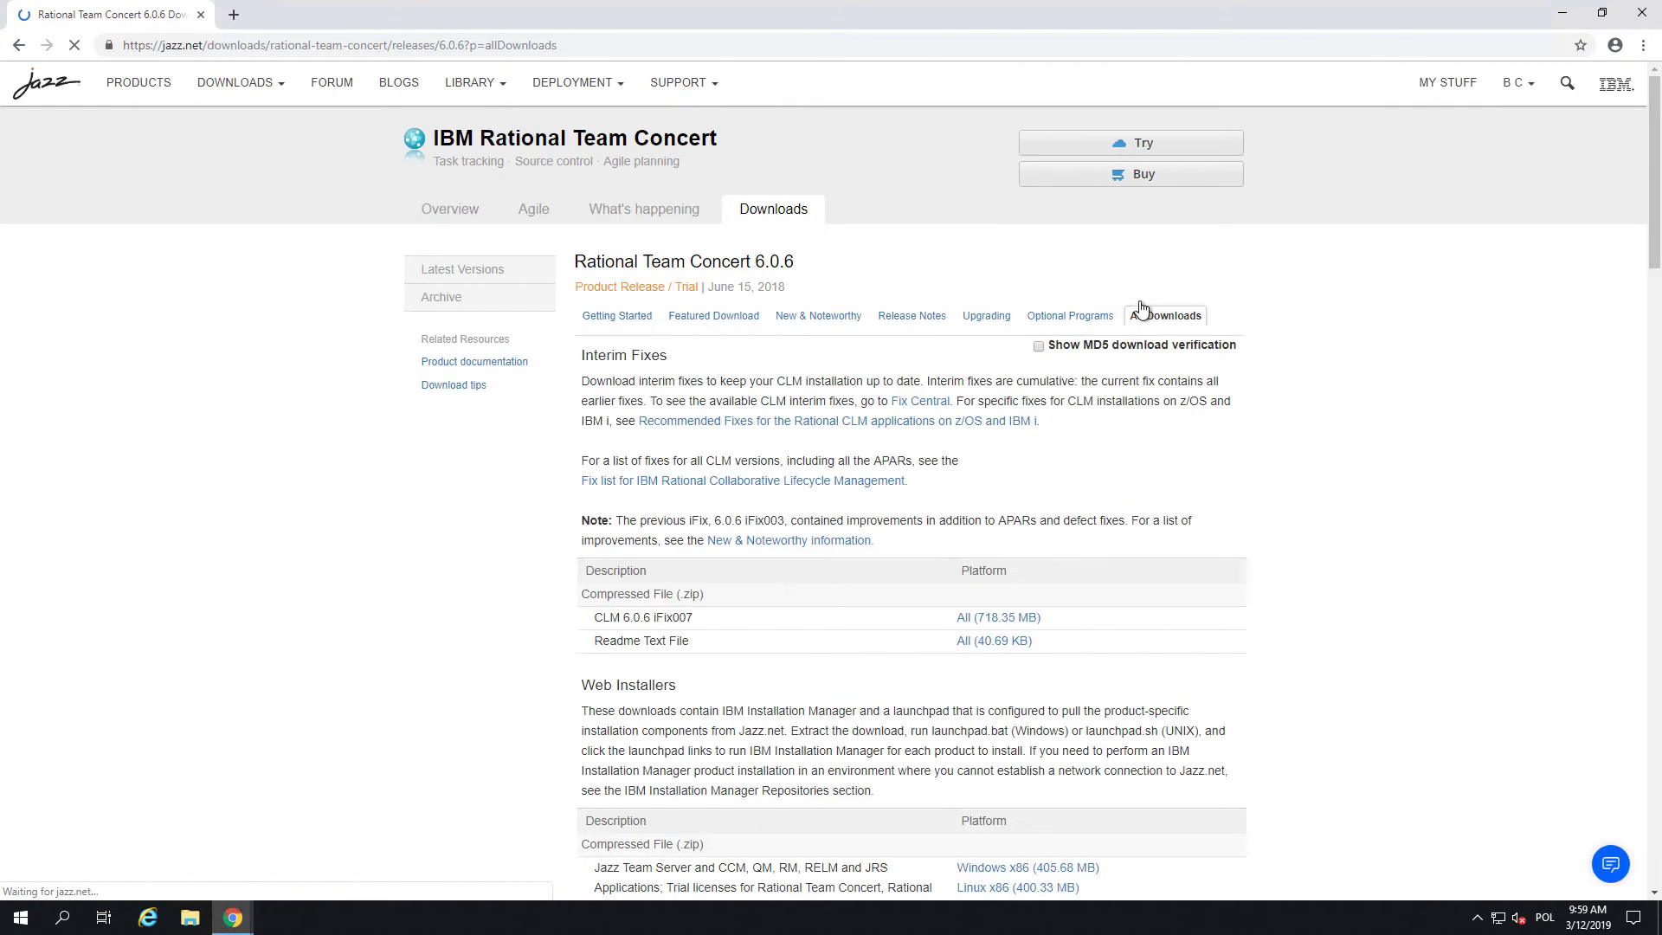
scroll(1112, 412, down, 4)
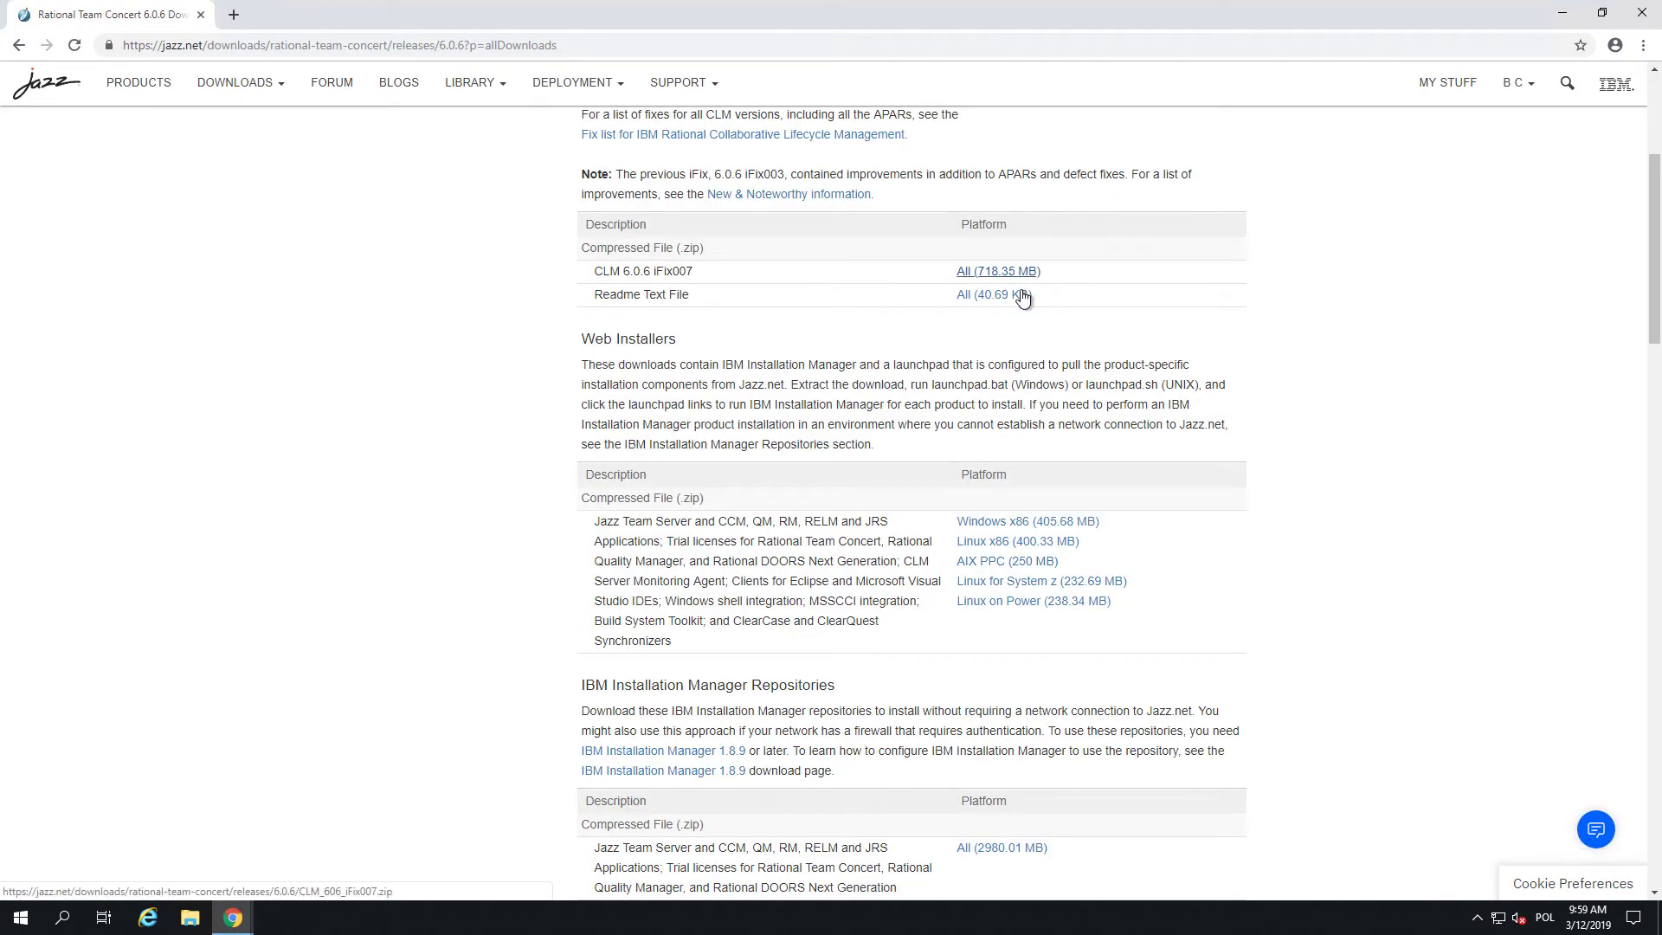
scroll(1039, 327, down, 3)
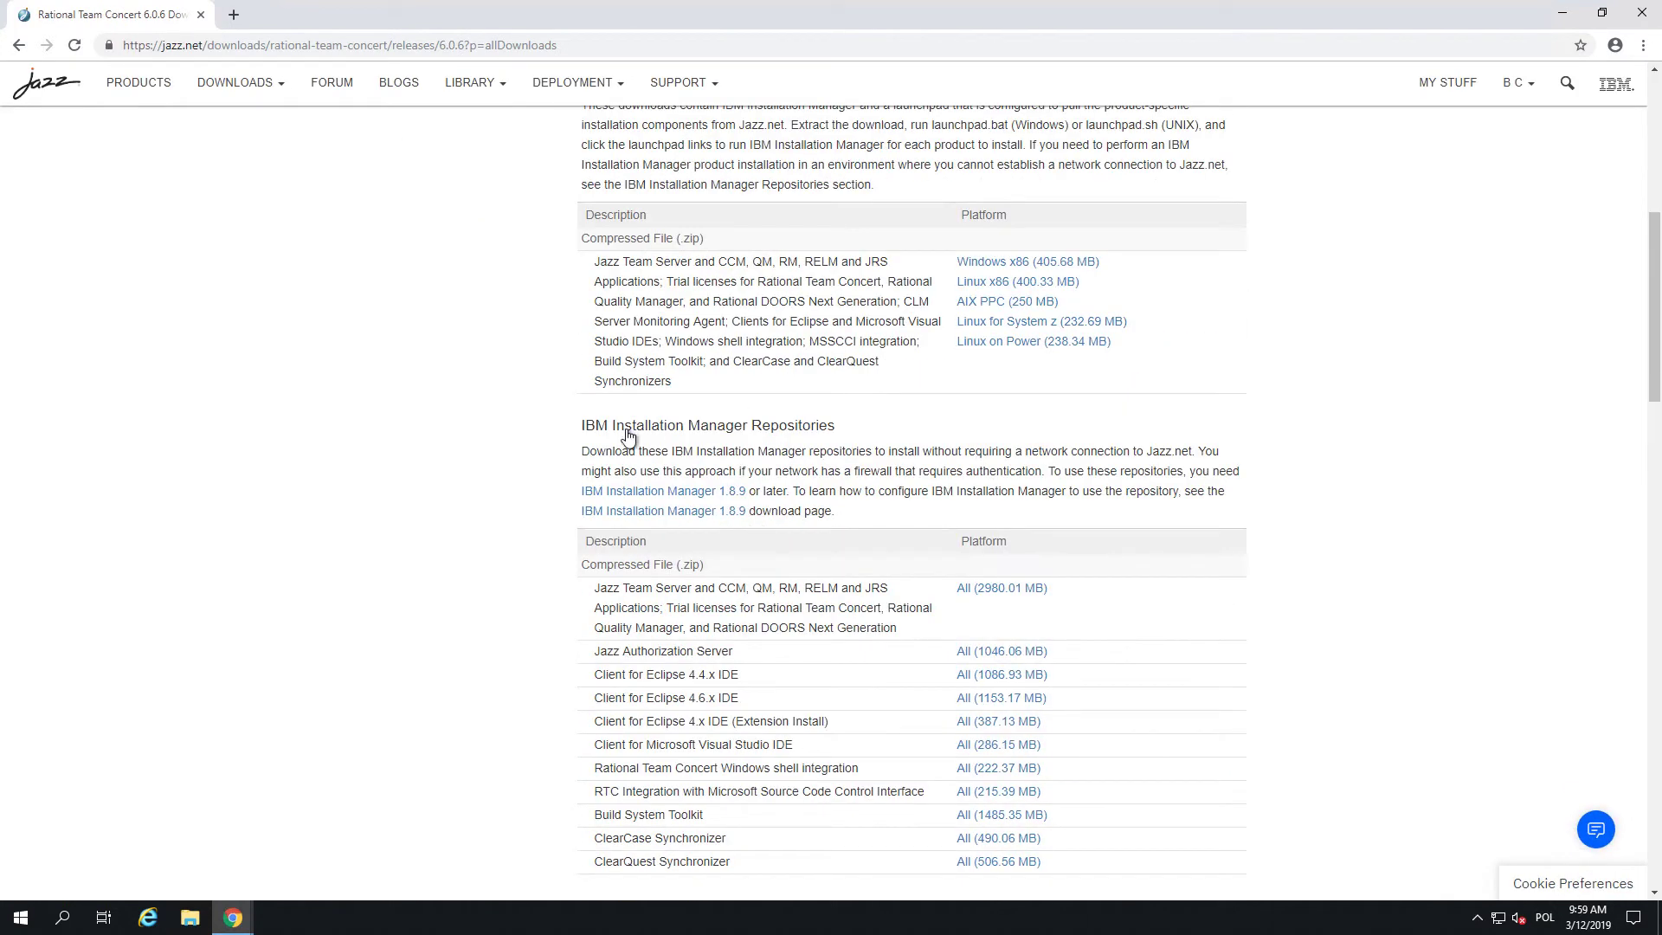
drag(586, 428, 846, 431)
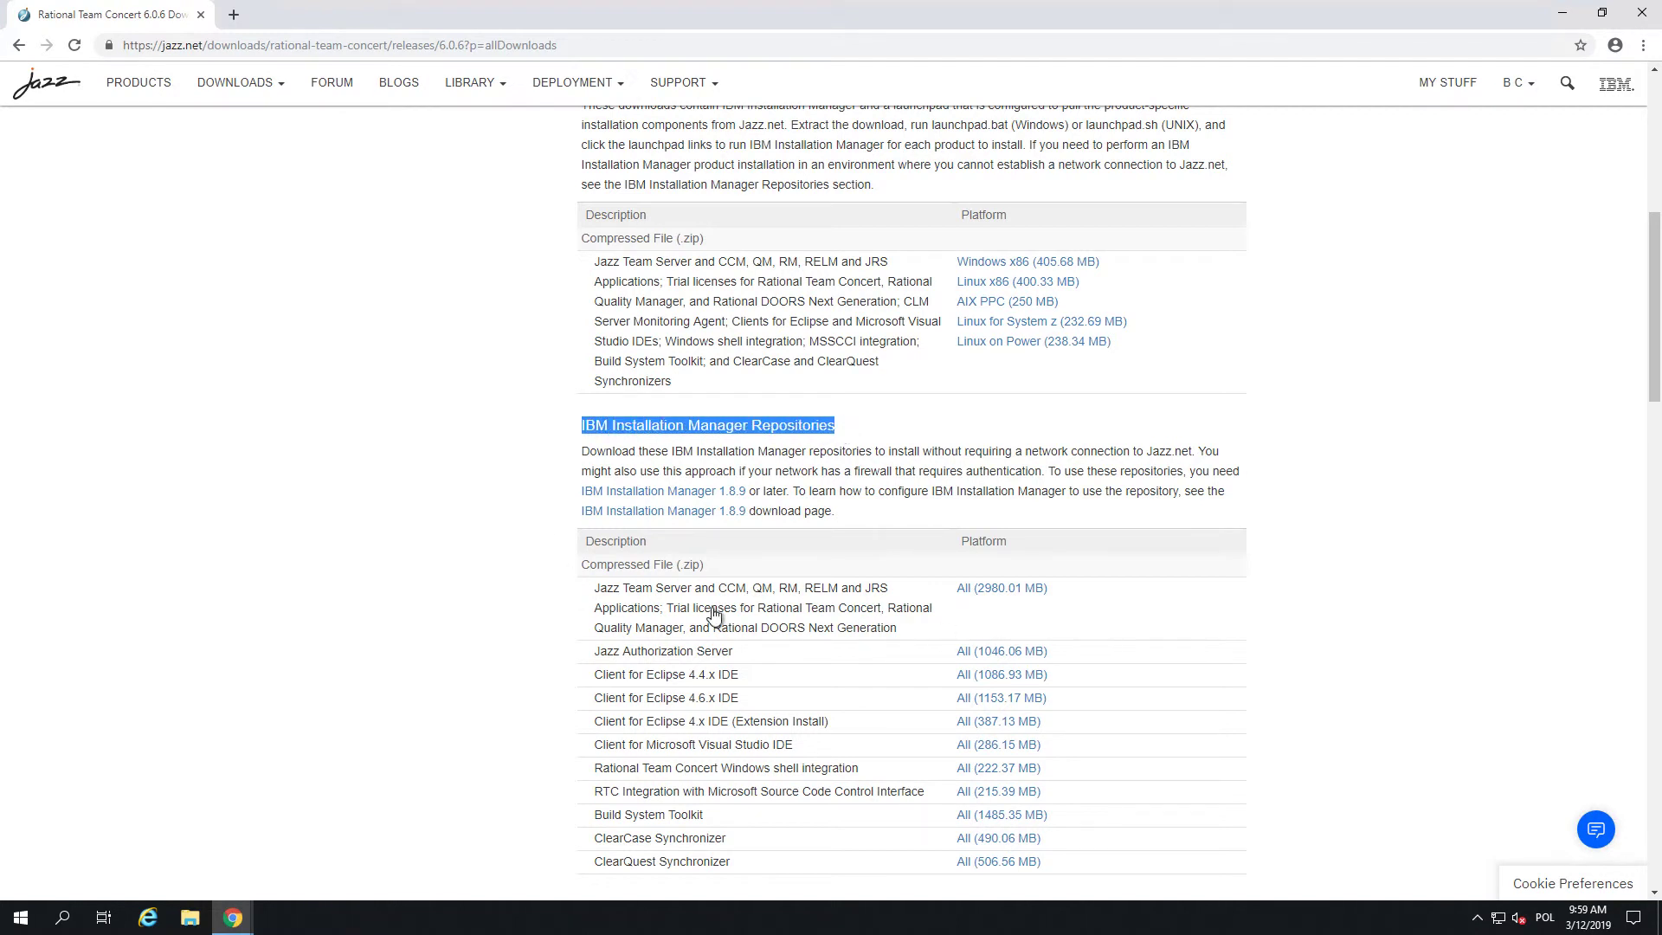
drag(600, 592, 881, 595)
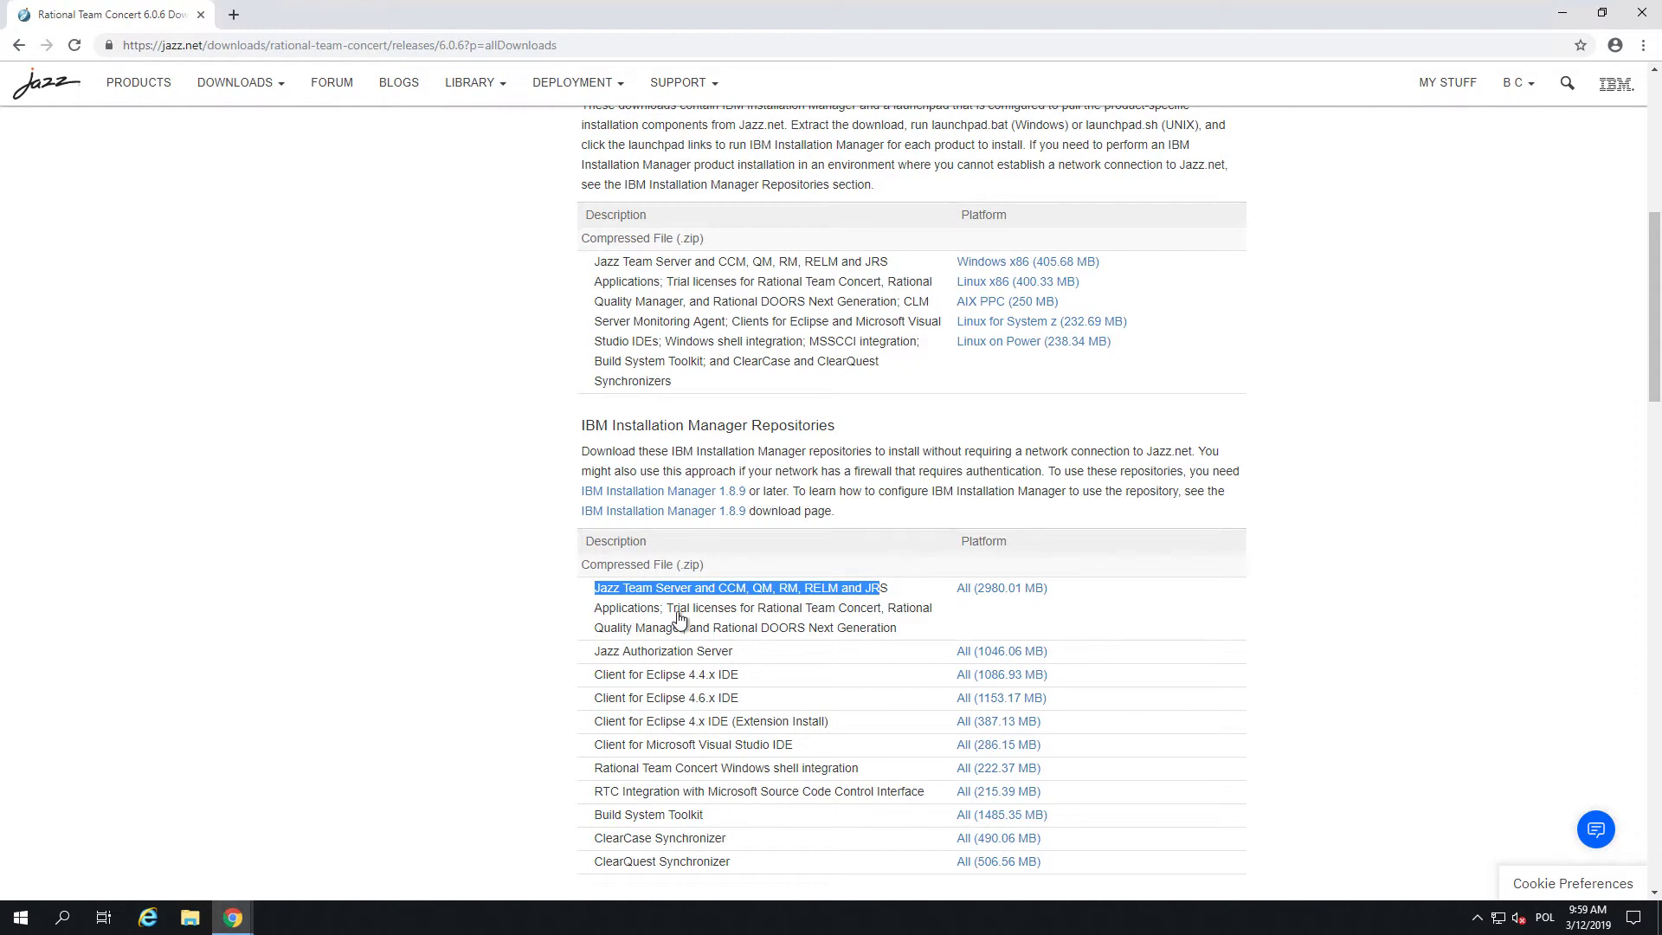
Agree to the license and start downloading JTS-CCM-QM-RM-JRS-RELM-repo-6.0.6.zip for all platforms, and cancel the transfer
click(1012, 593)
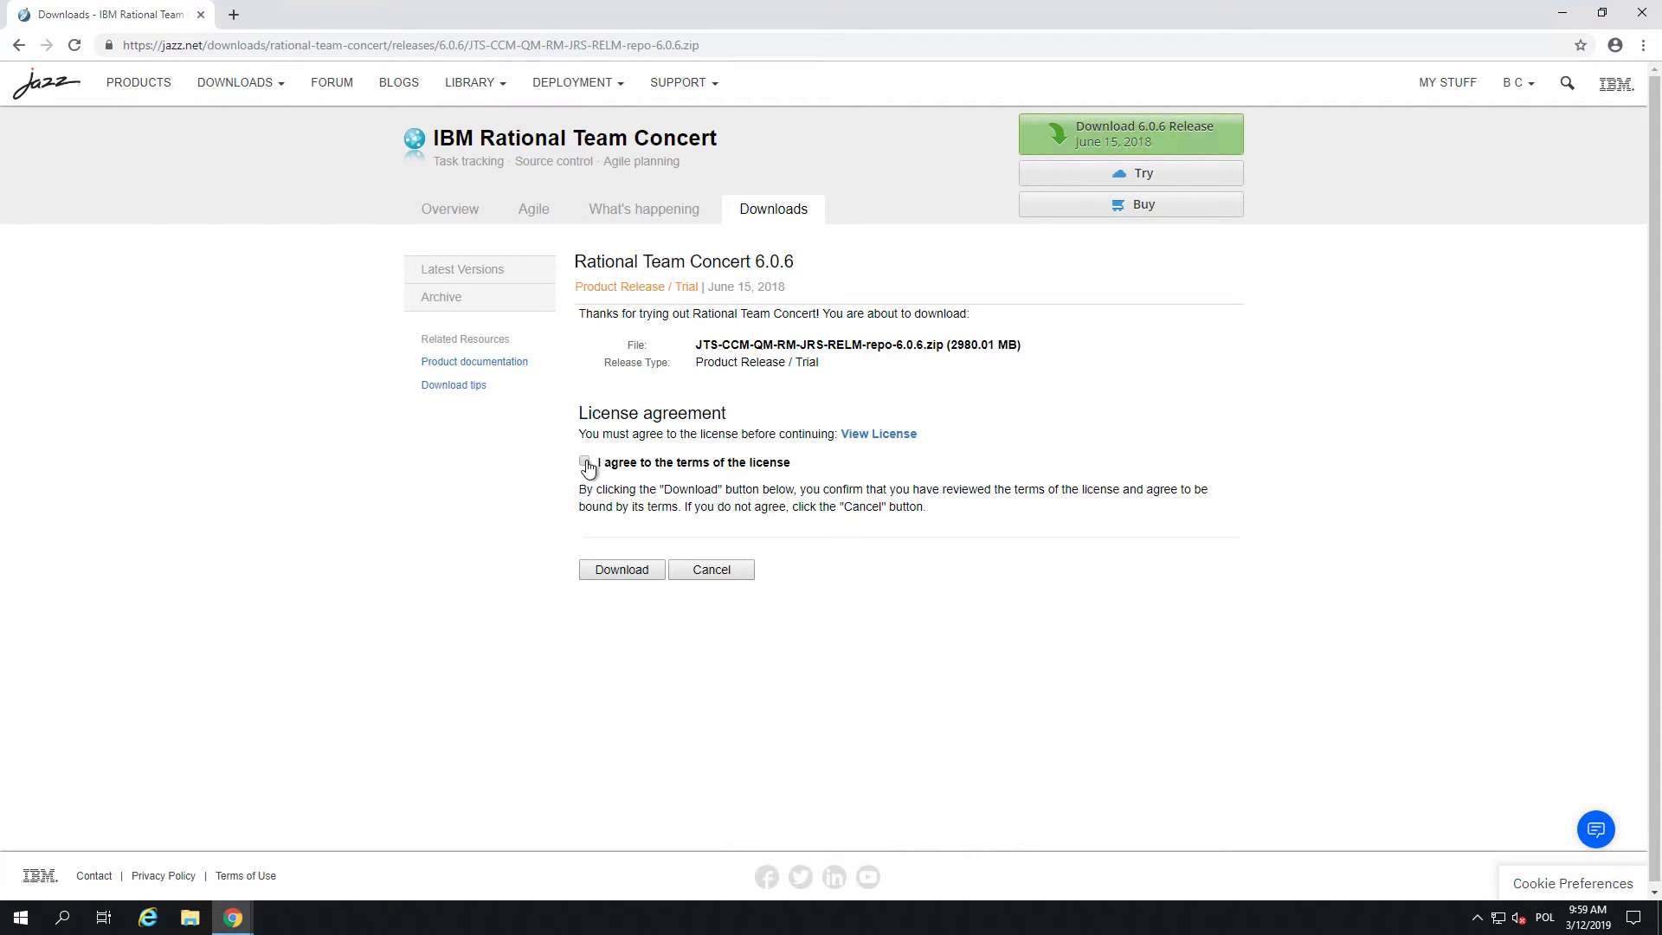
click(626, 571)
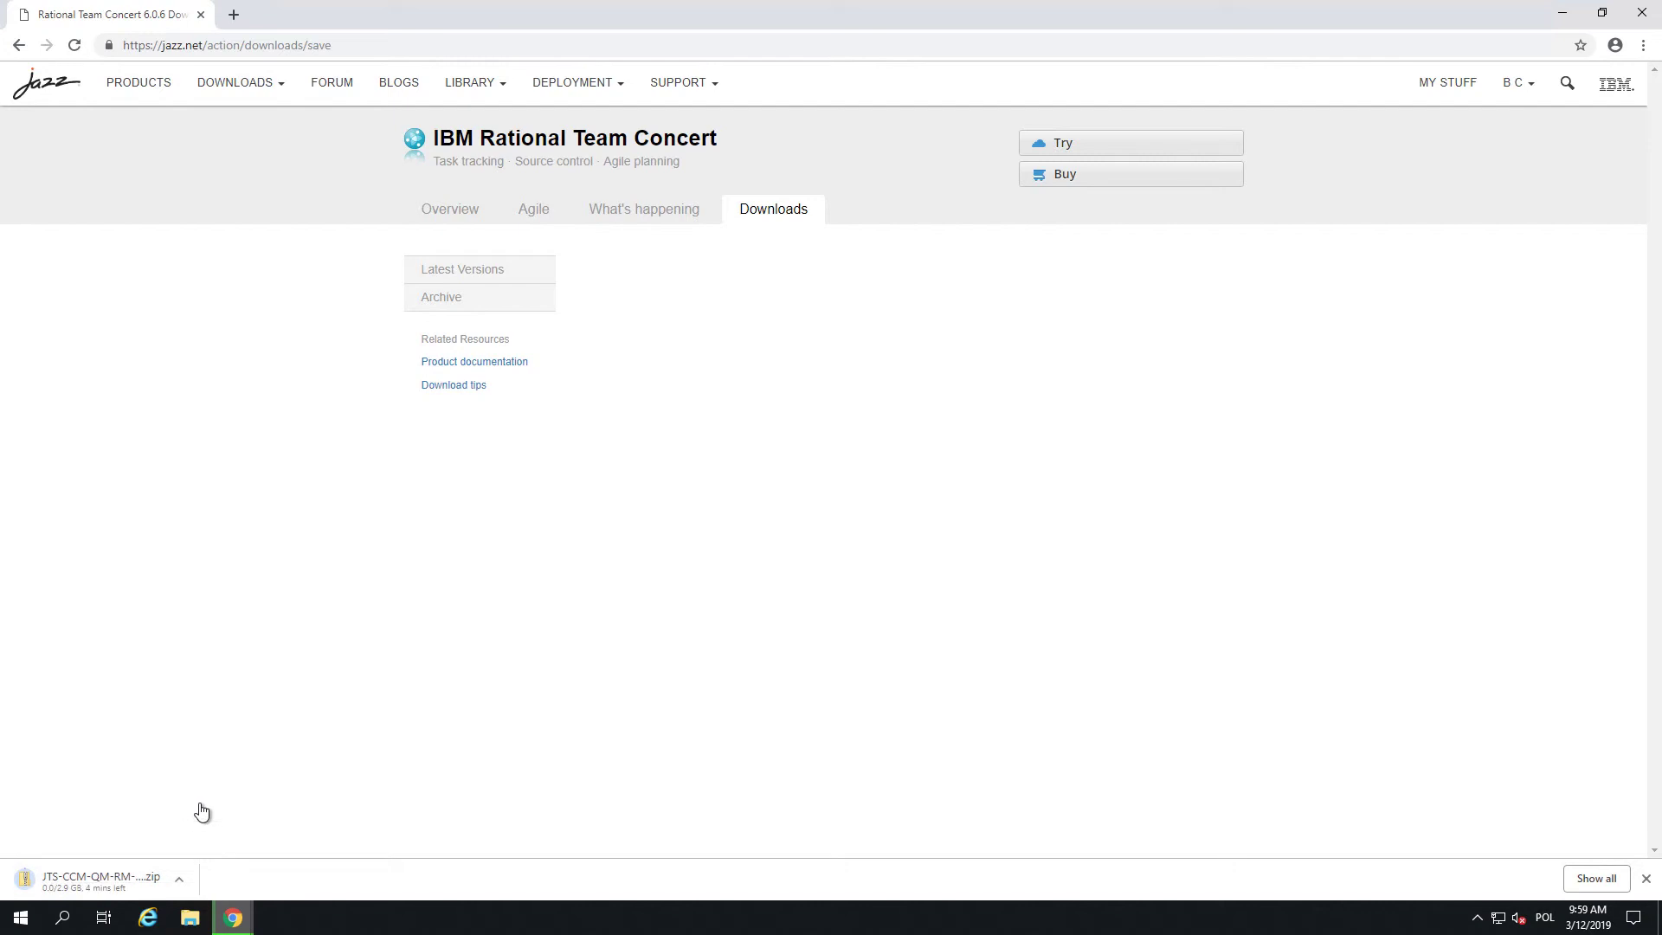
click(179, 878)
click(204, 849)
Switch to File Explorer, find the JTS-CCM-QM-RM-JRS-RELM-repo-6.0.6 archive in the Downloads folder, and close the browser
click(192, 916)
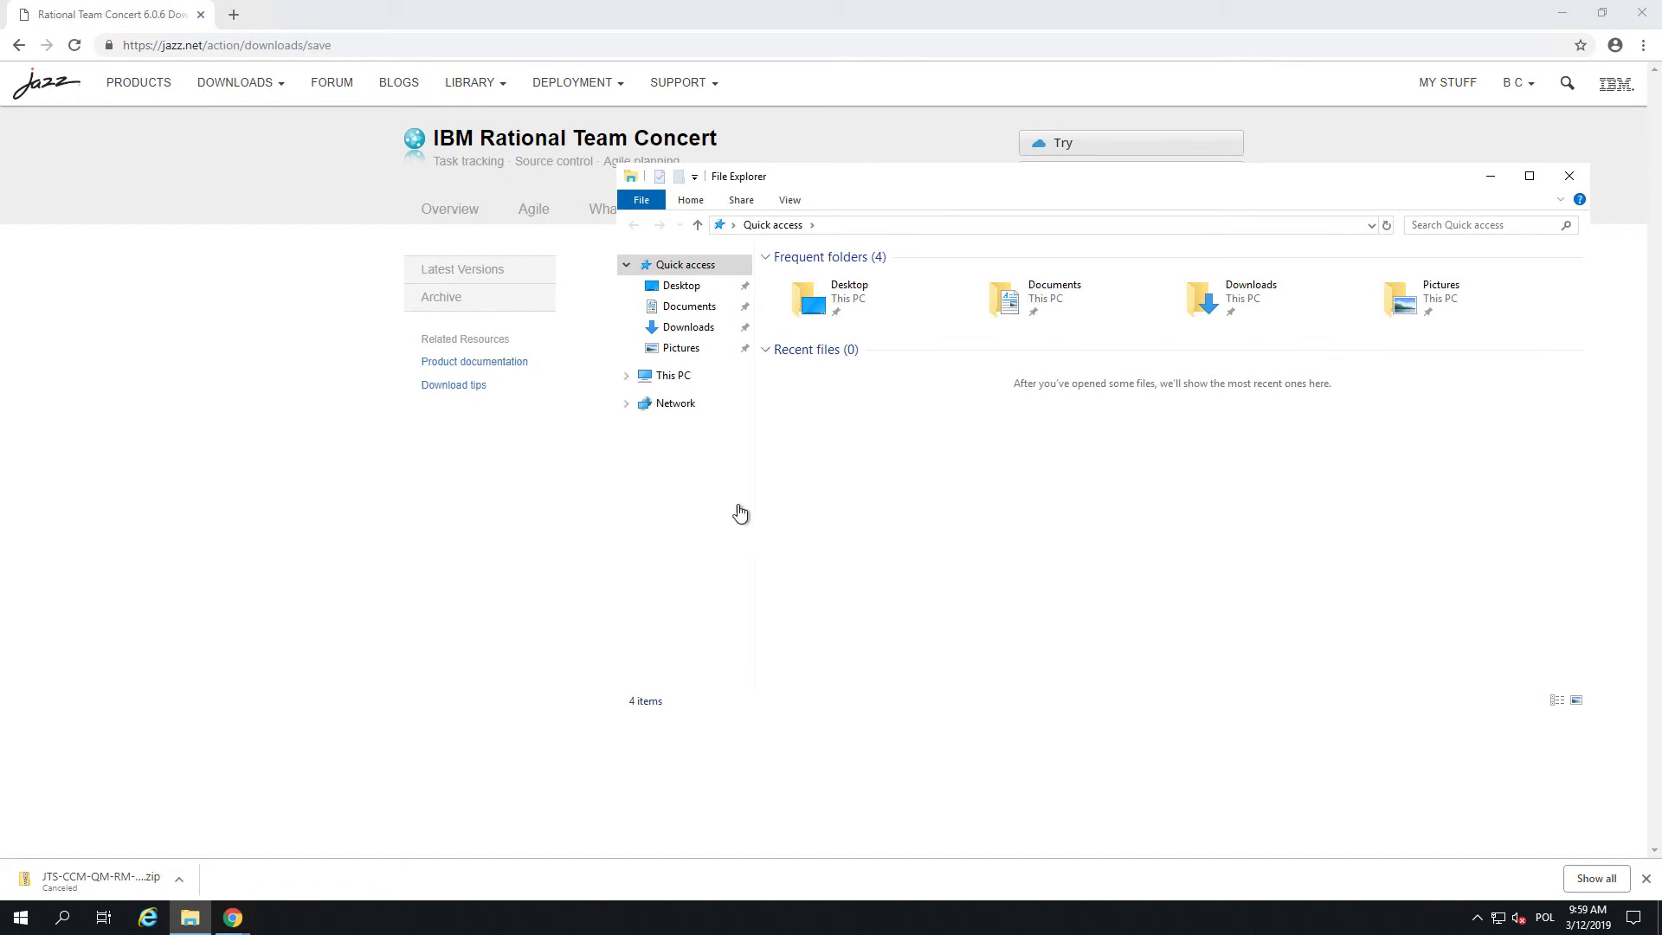
click(689, 327)
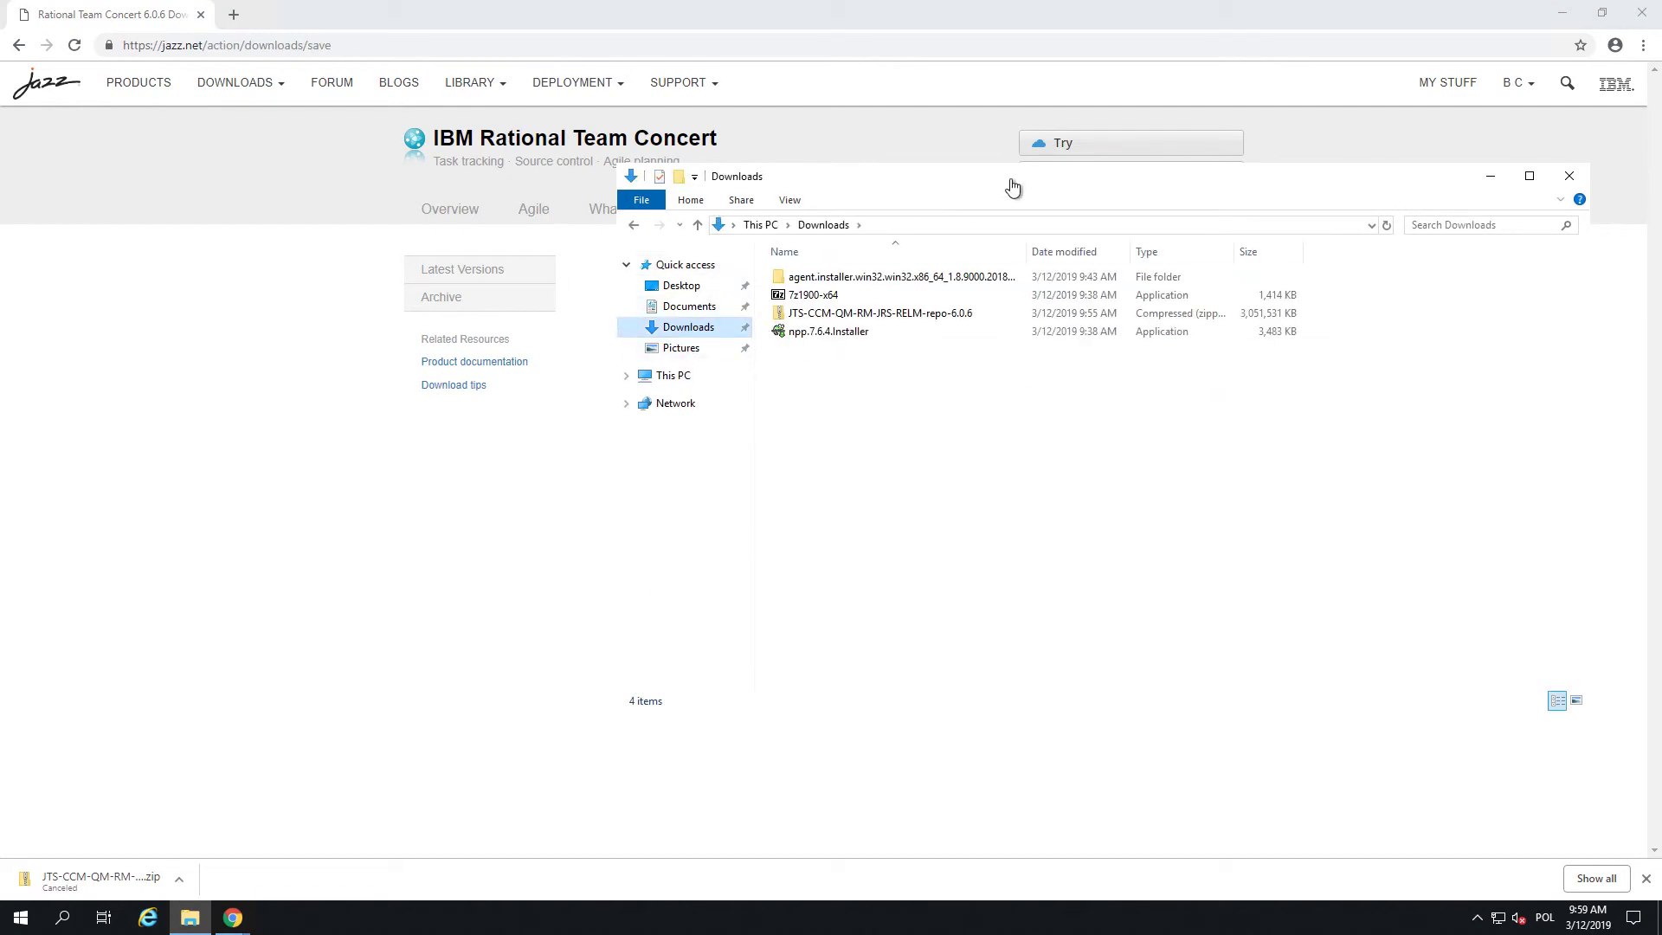
drag(946, 187, 512, 152)
click(411, 279)
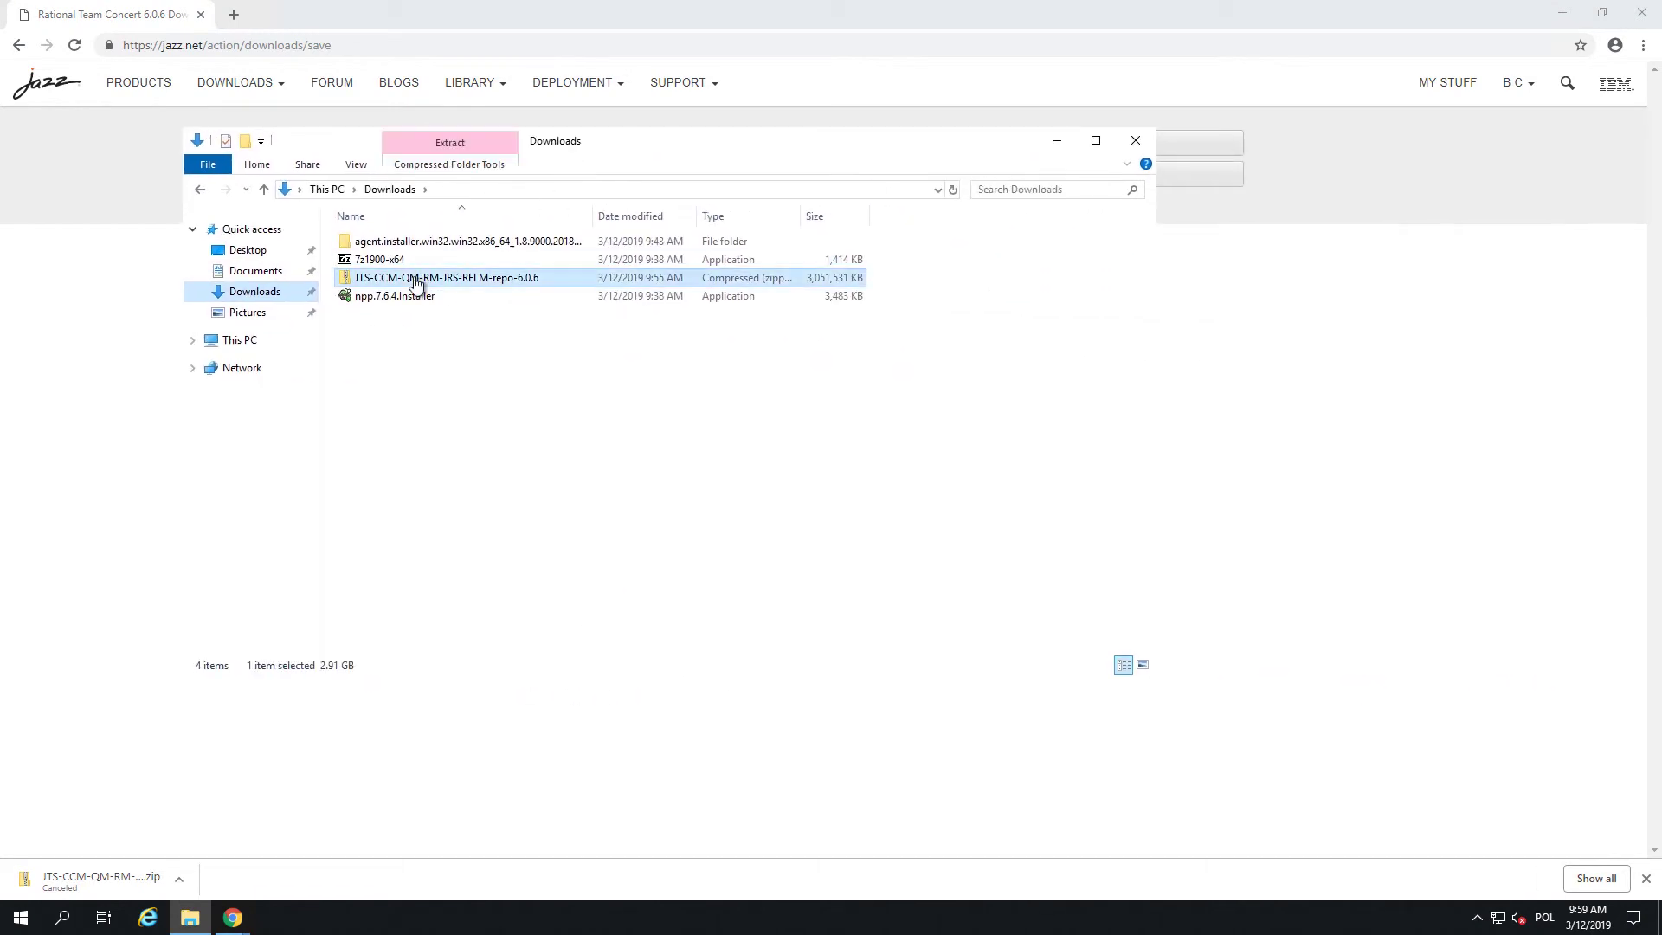
click(196, 30)
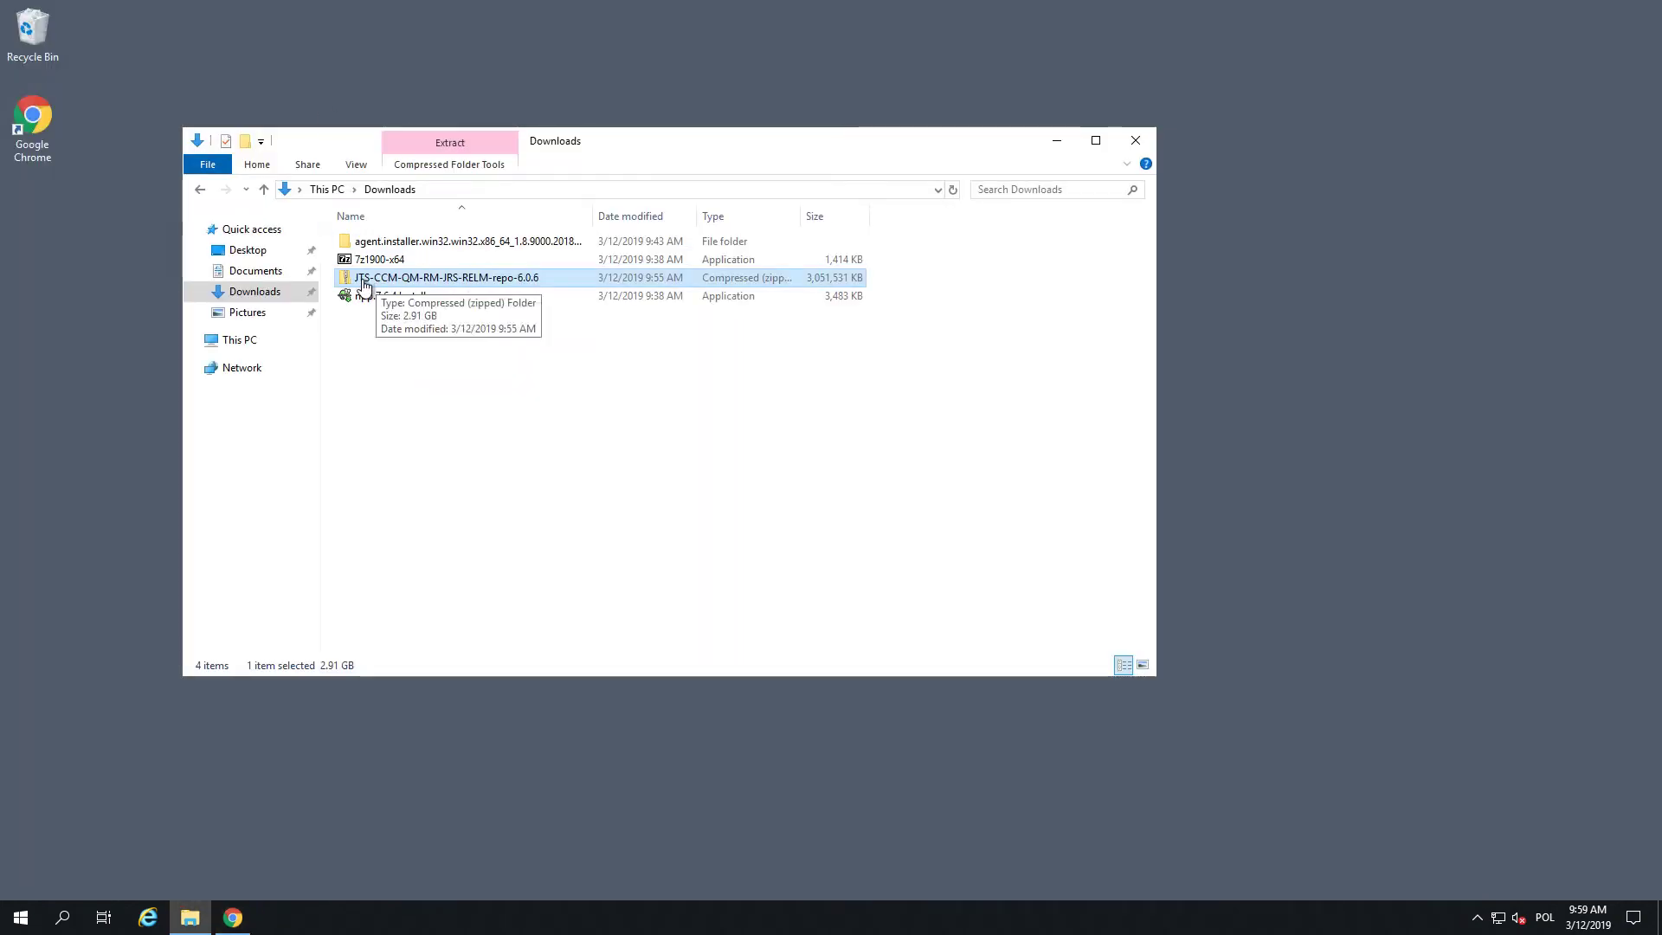
Extract the JTS-CCM-QM-RM-JRS-RELM-repo-6.0.6 archive with 7-Zip into a folder of the same name
right_click(559, 281)
mouse_move(631, 361)
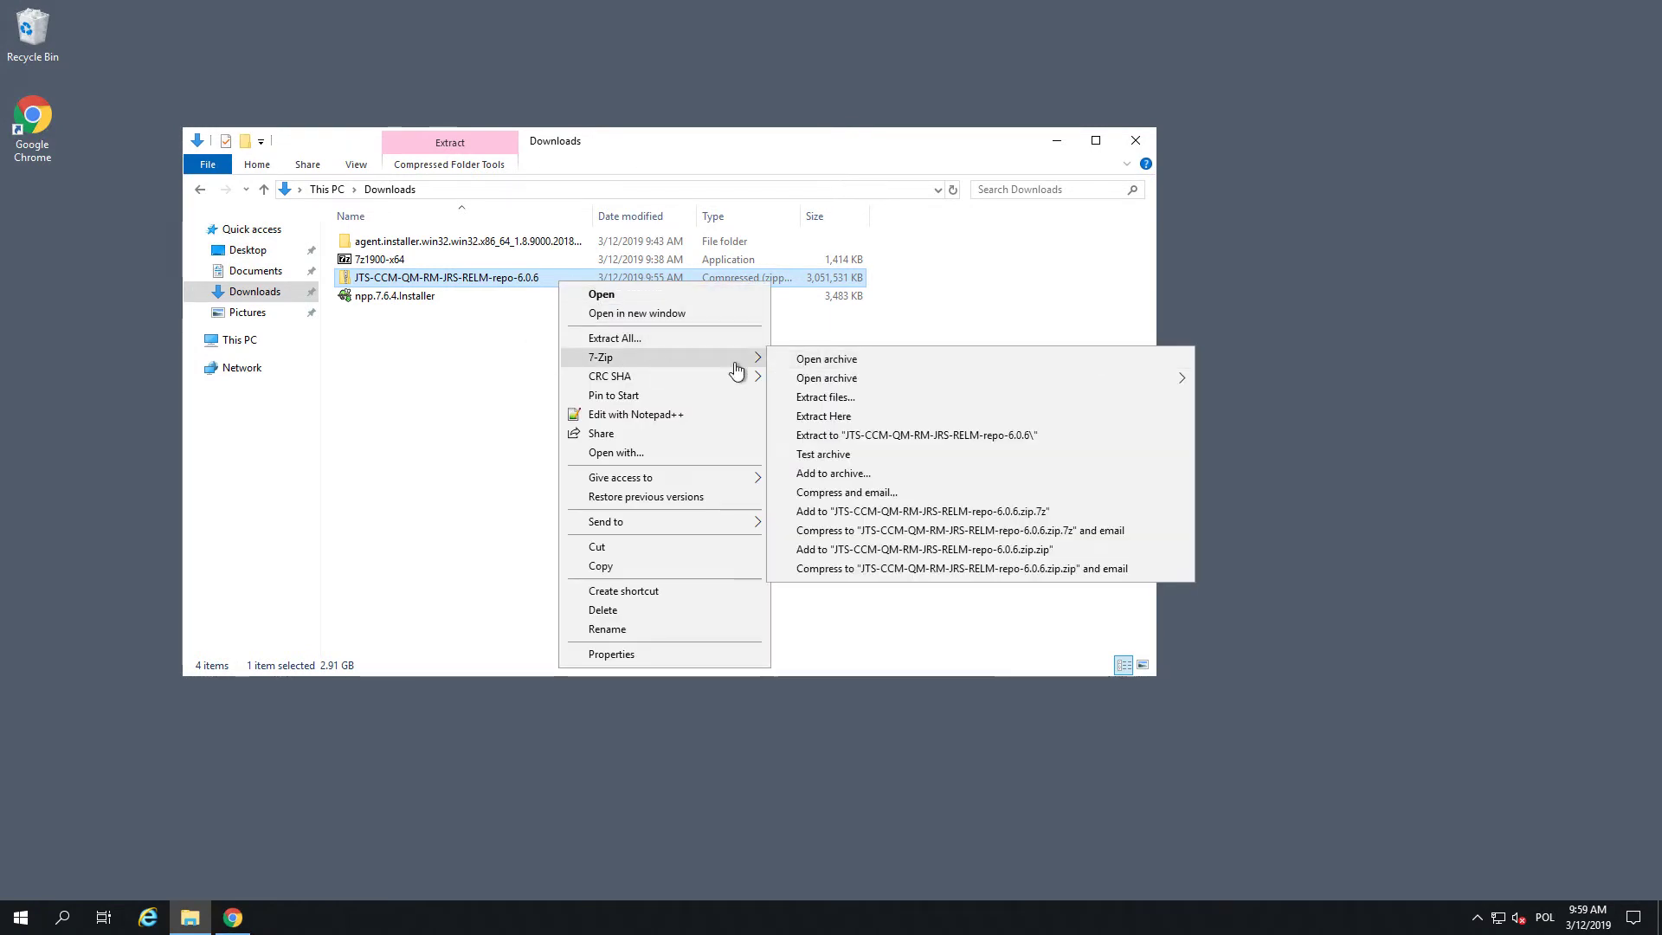
click(890, 441)
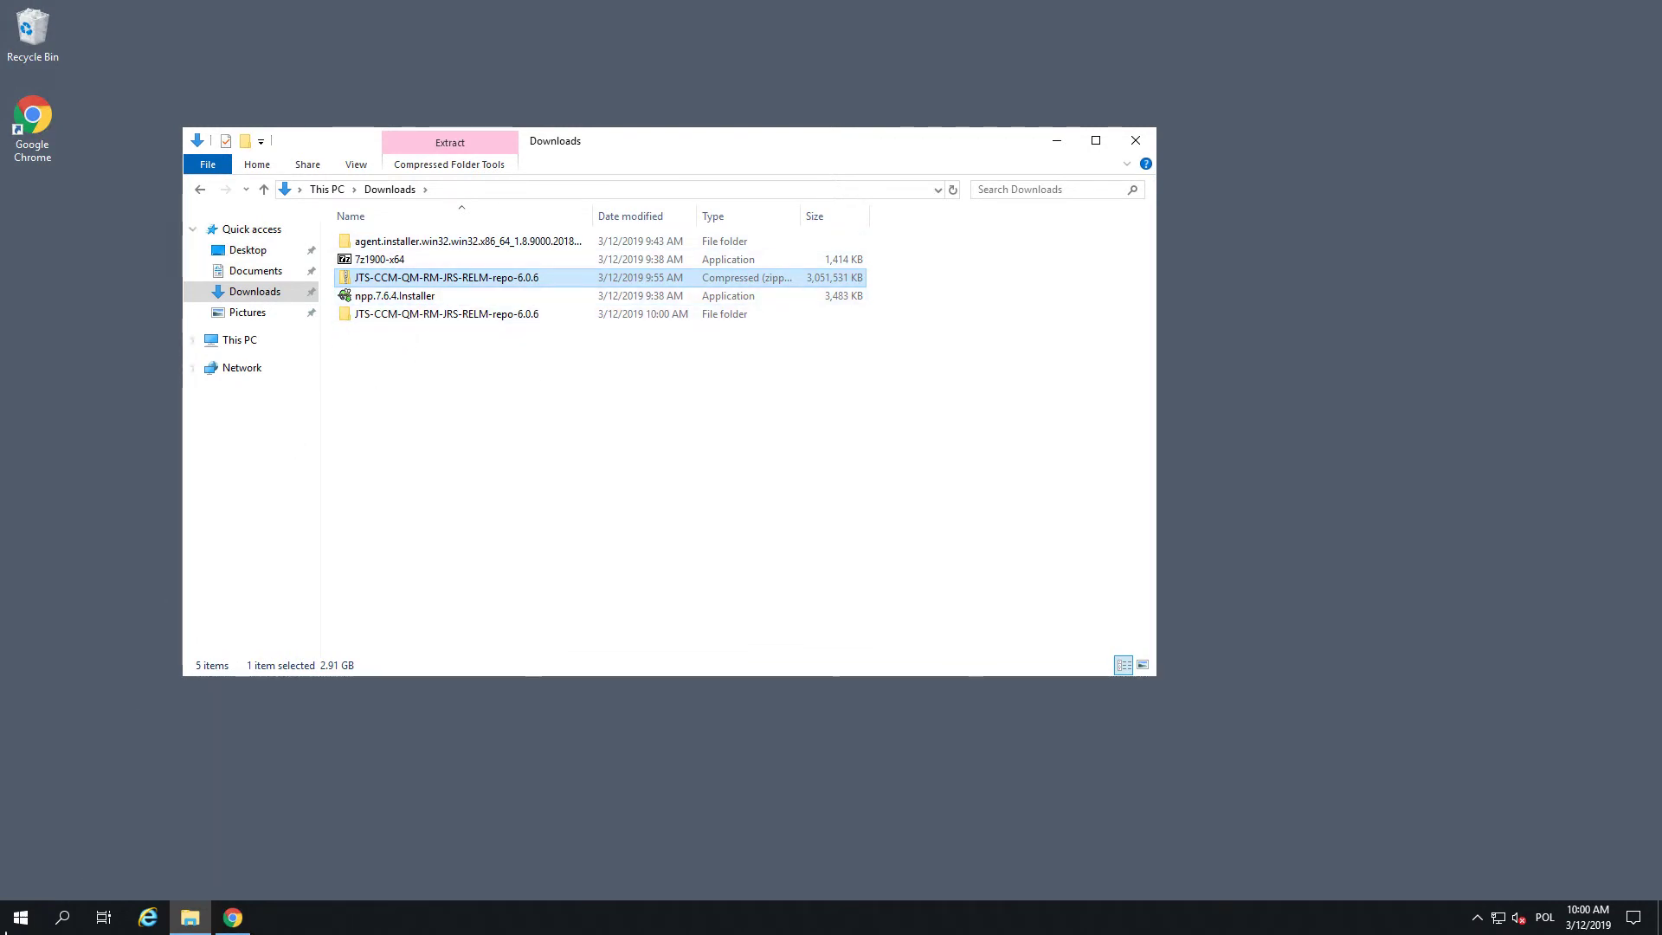
Launch IBM Installation Manager and open its preferences
click(38, 914)
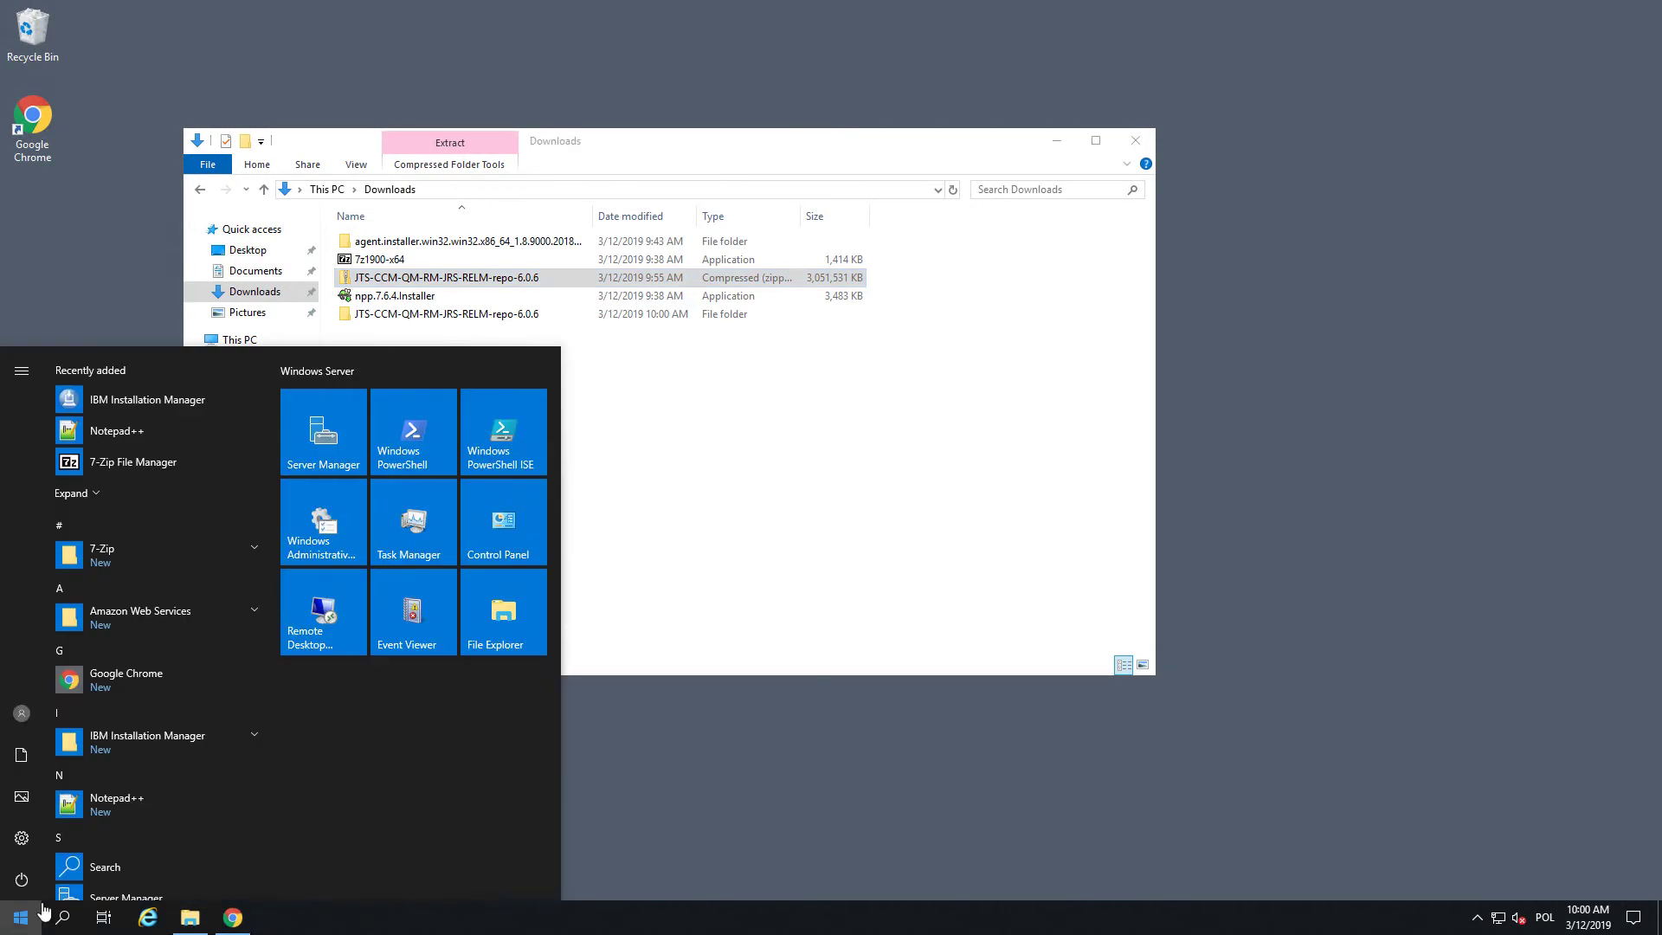
click(165, 413)
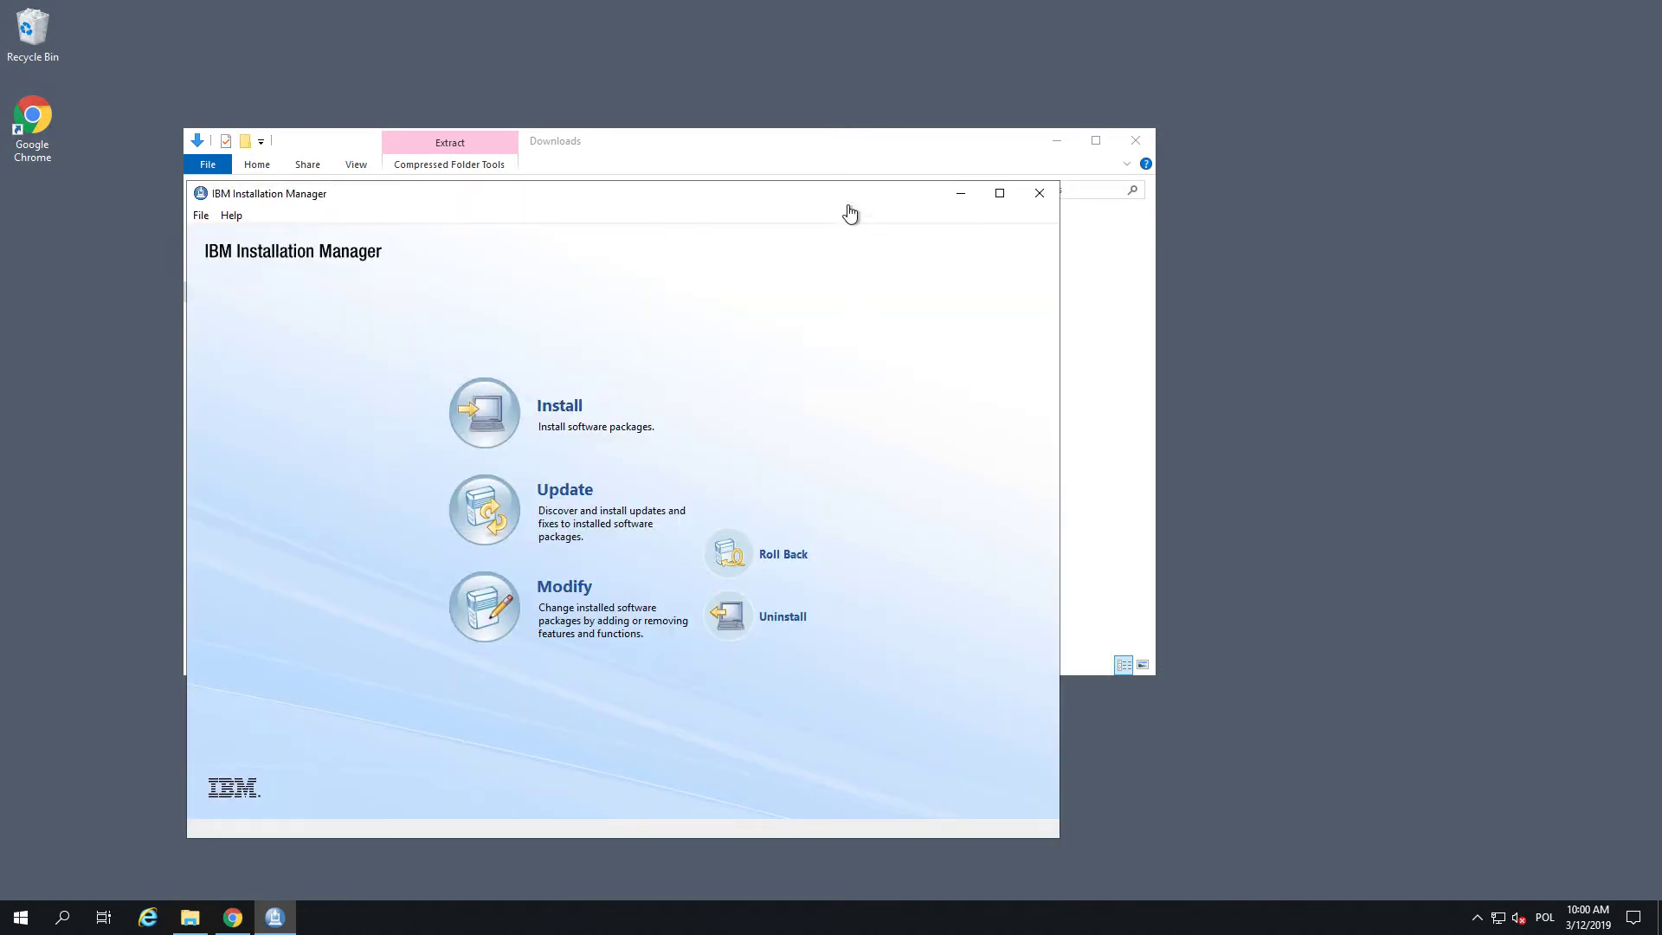
drag(826, 198, 926, 188)
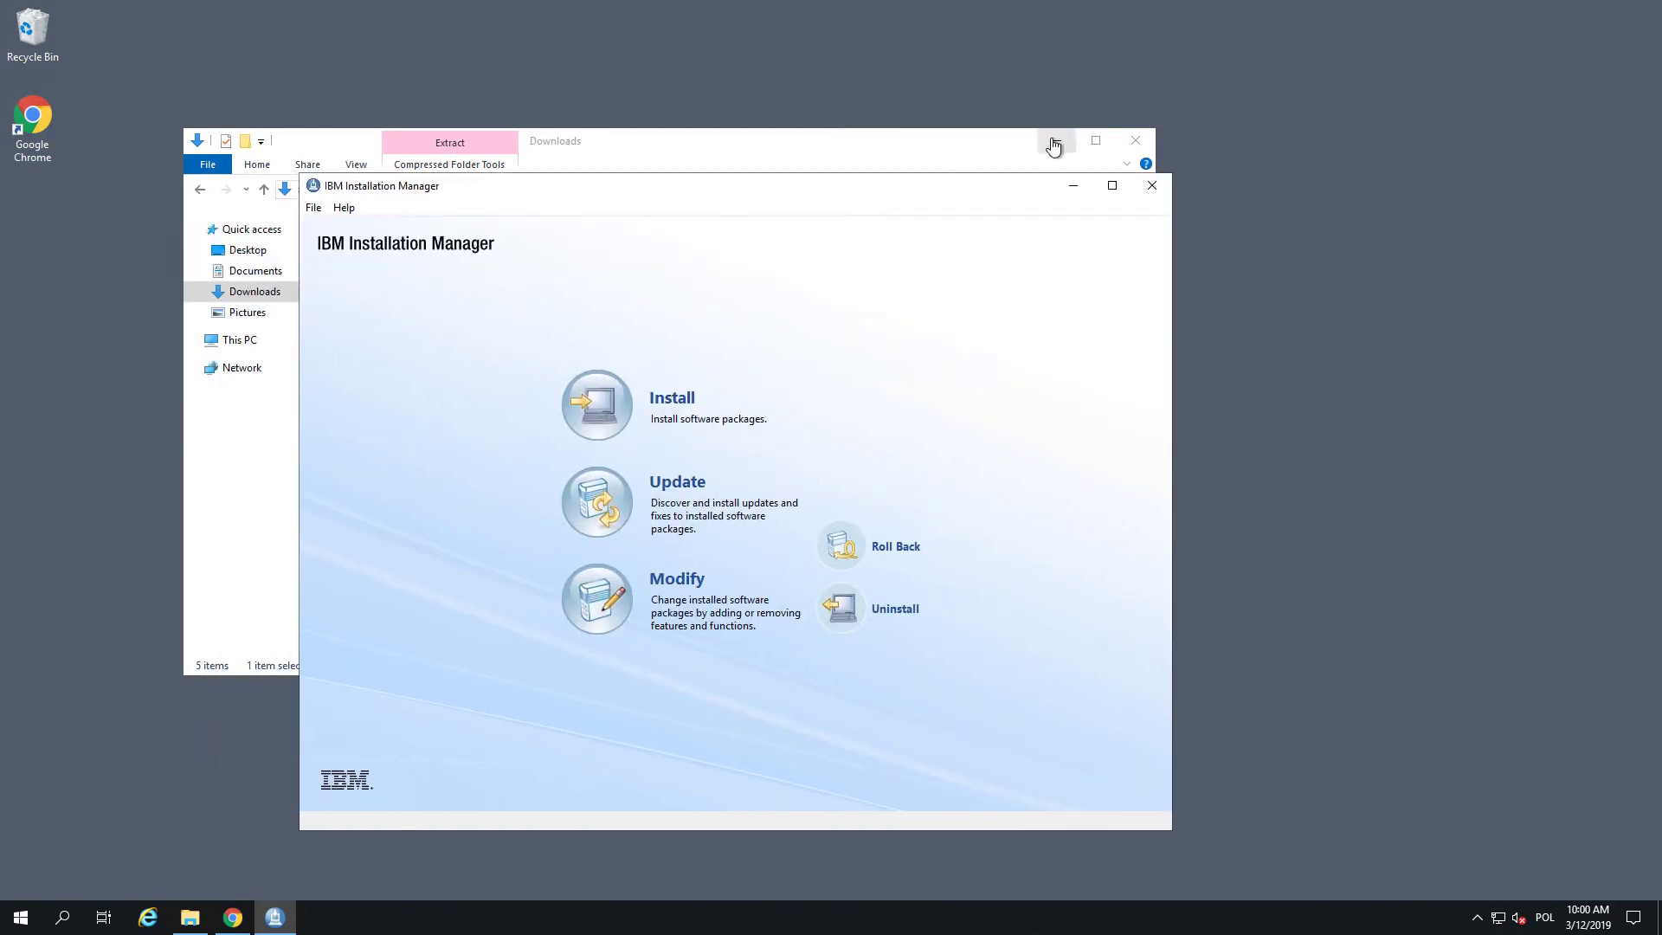
click(312, 211)
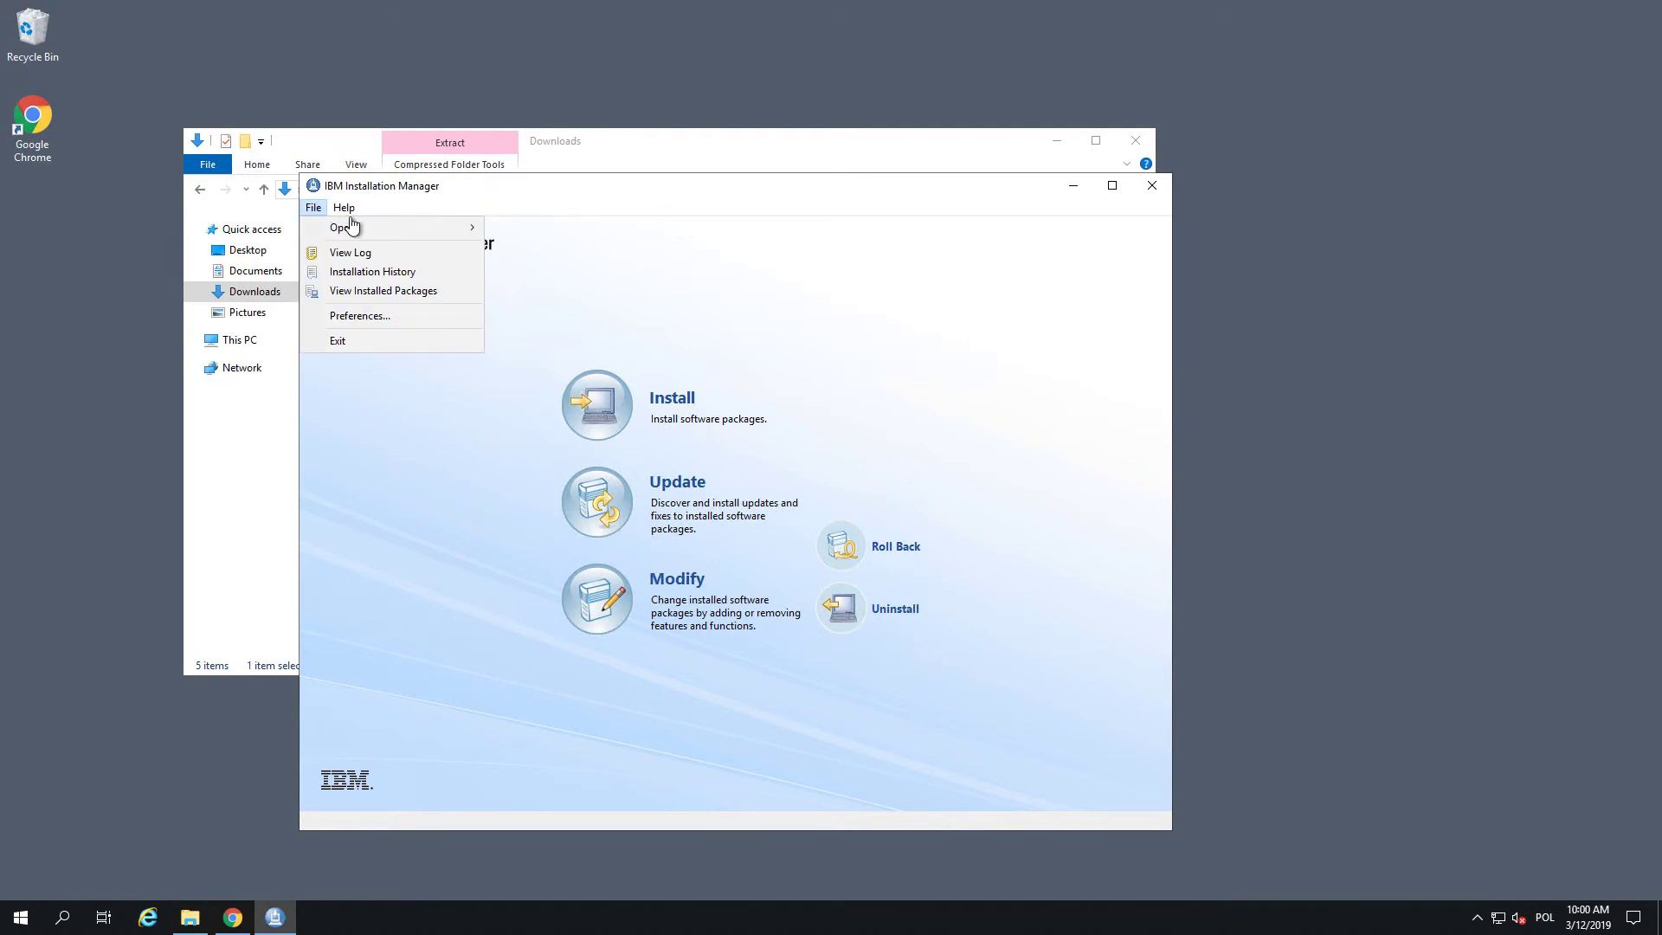
click(339, 316)
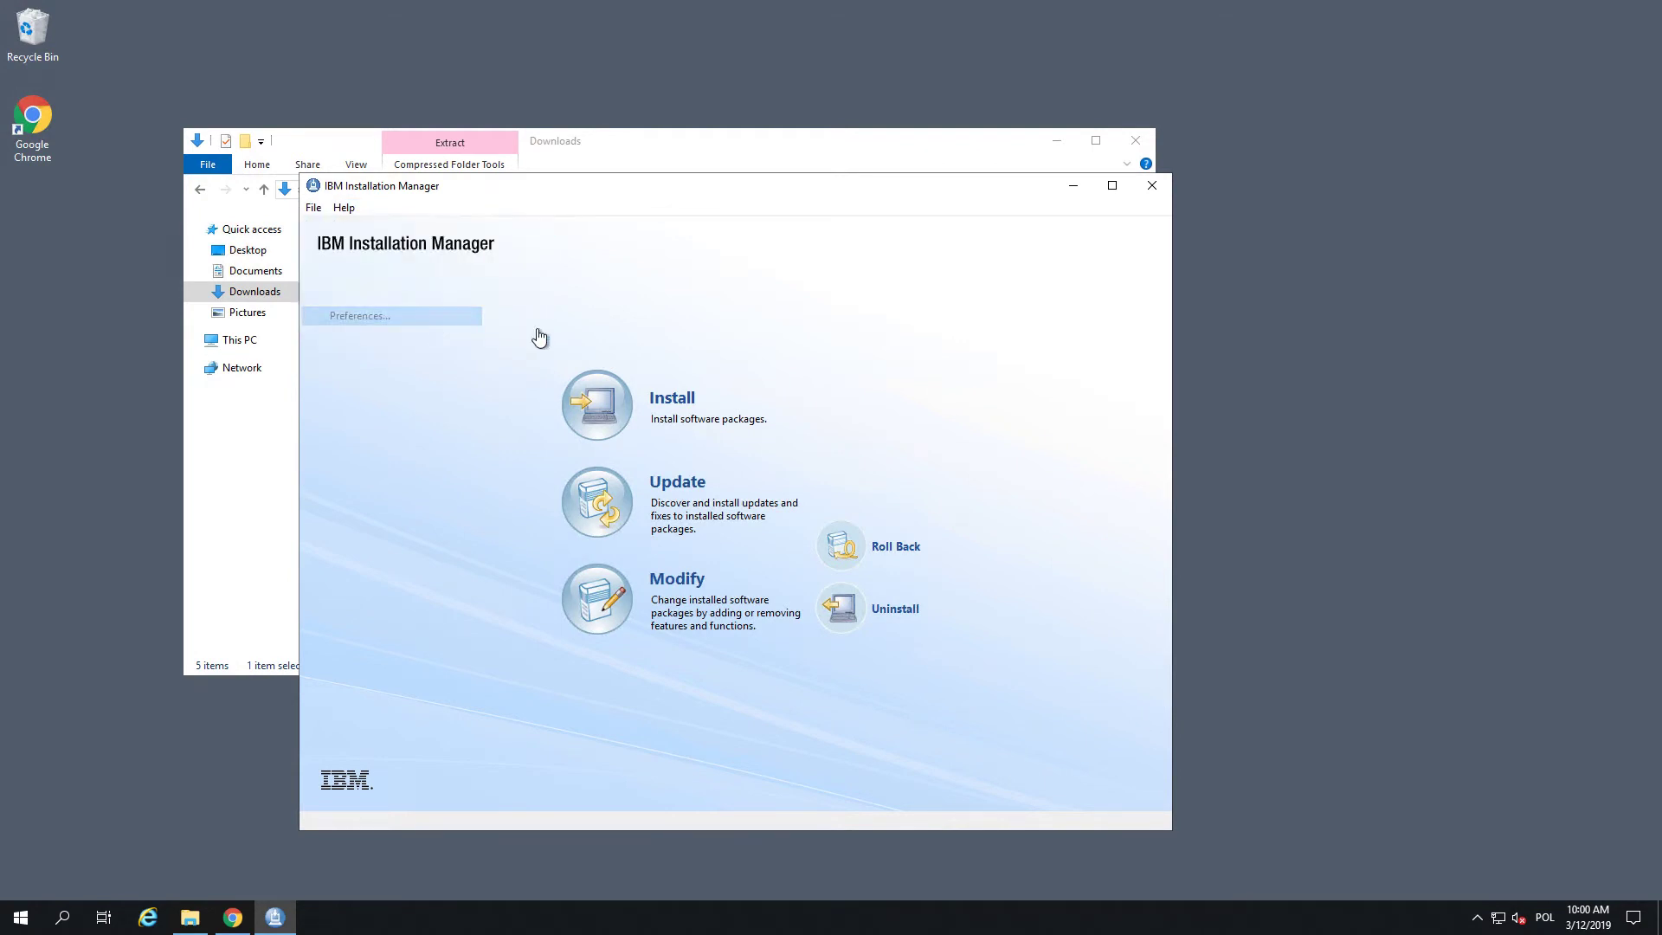
Start browsing for a new repository, and copy the path of the extracted JTS-CCM-QM-RM-JRS-RELM-repo-6.0.6 folder from File Explorer
click(1027, 285)
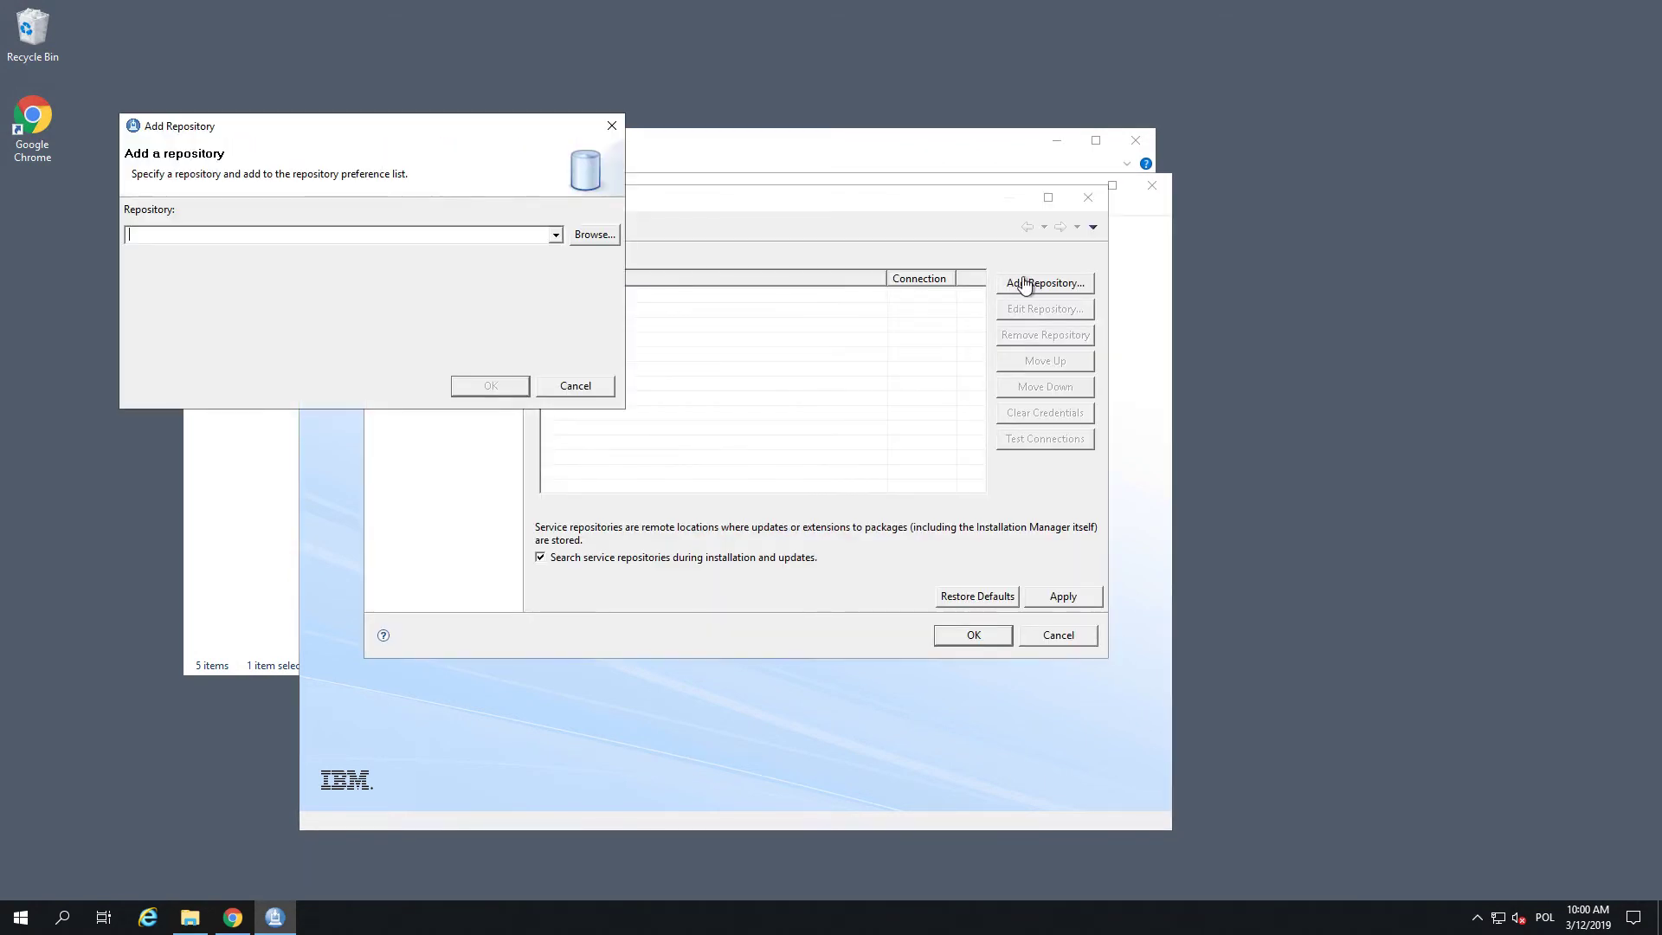
click(595, 236)
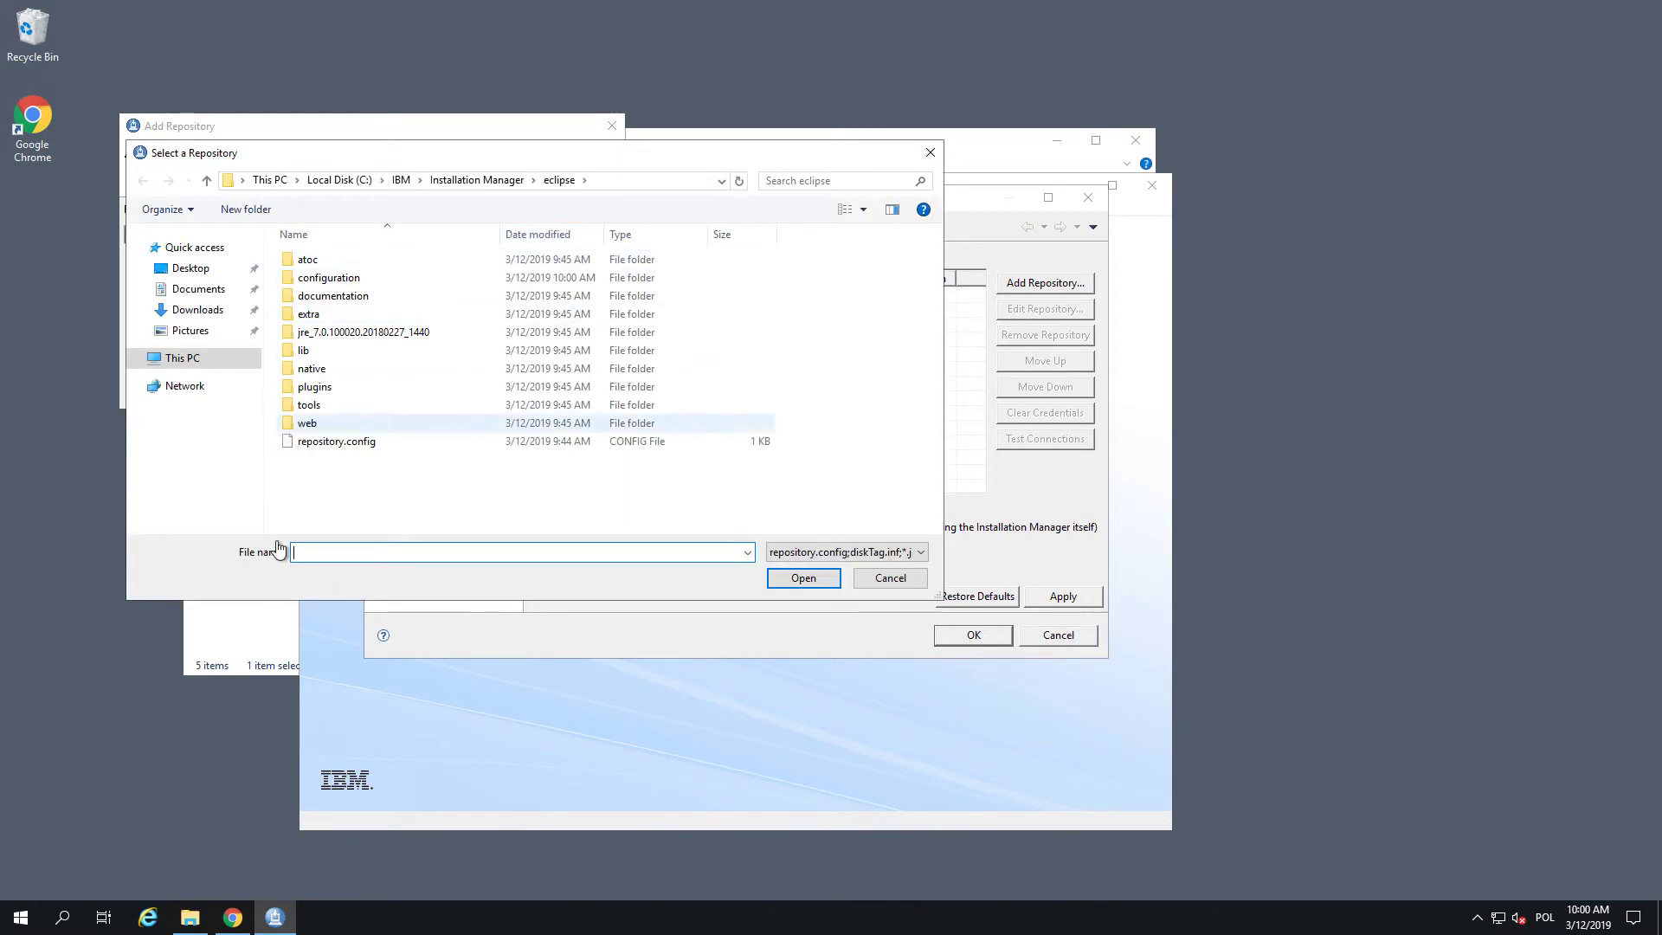
click(237, 641)
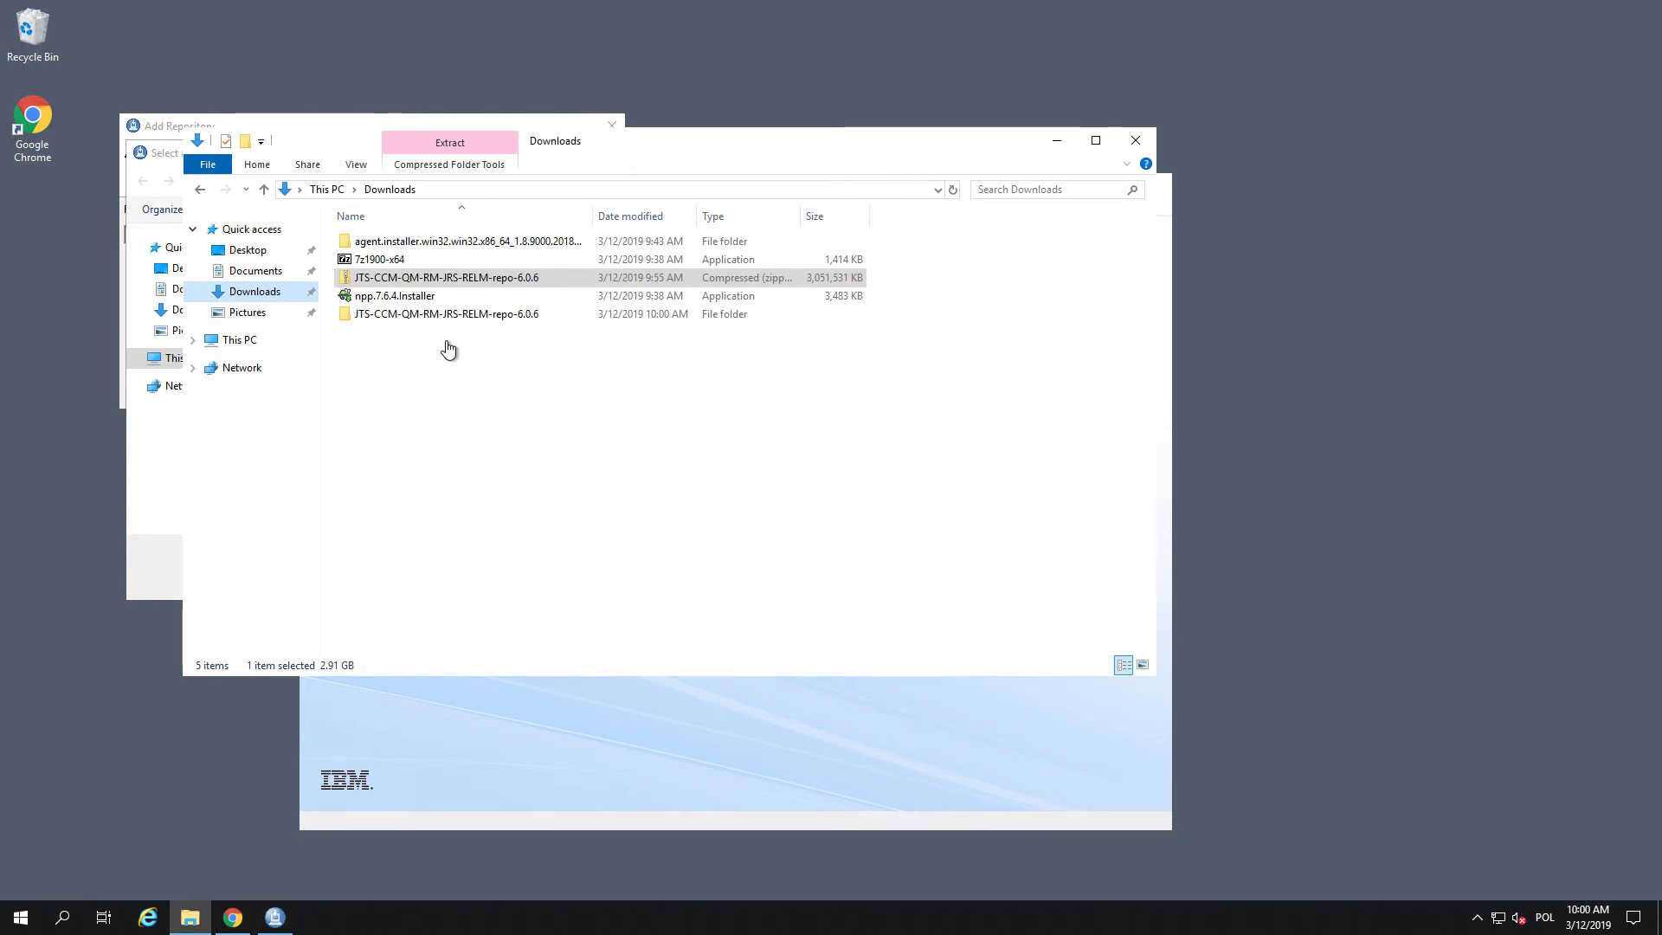
double_click(434, 318)
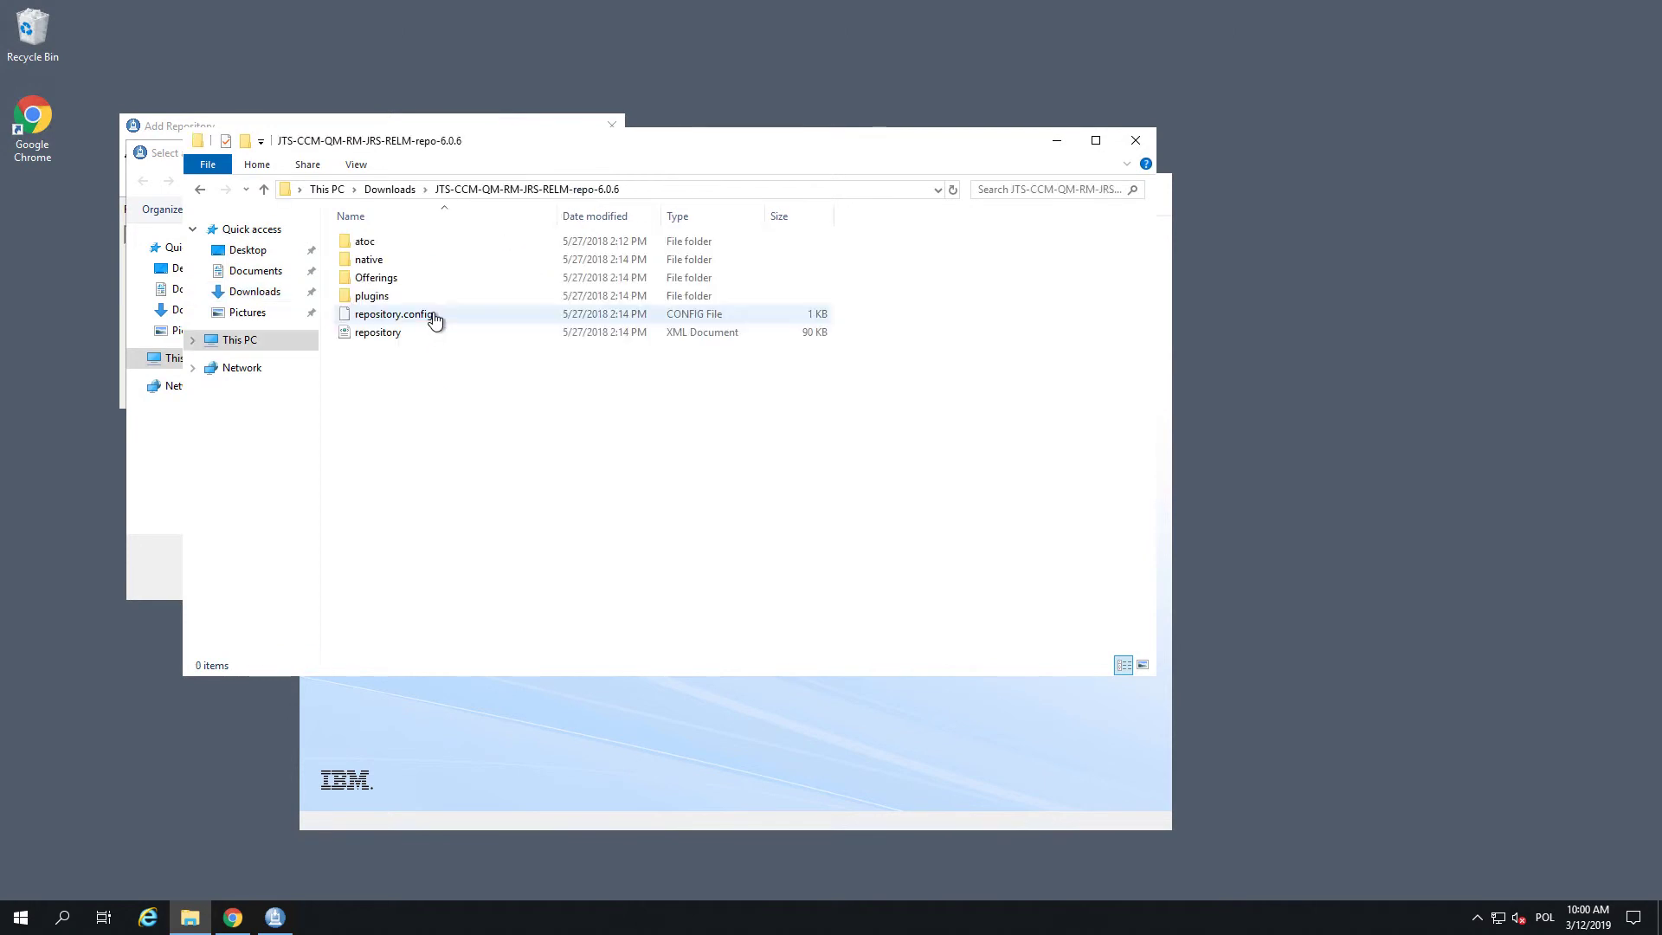
click(658, 197)
key(ctrl+c)
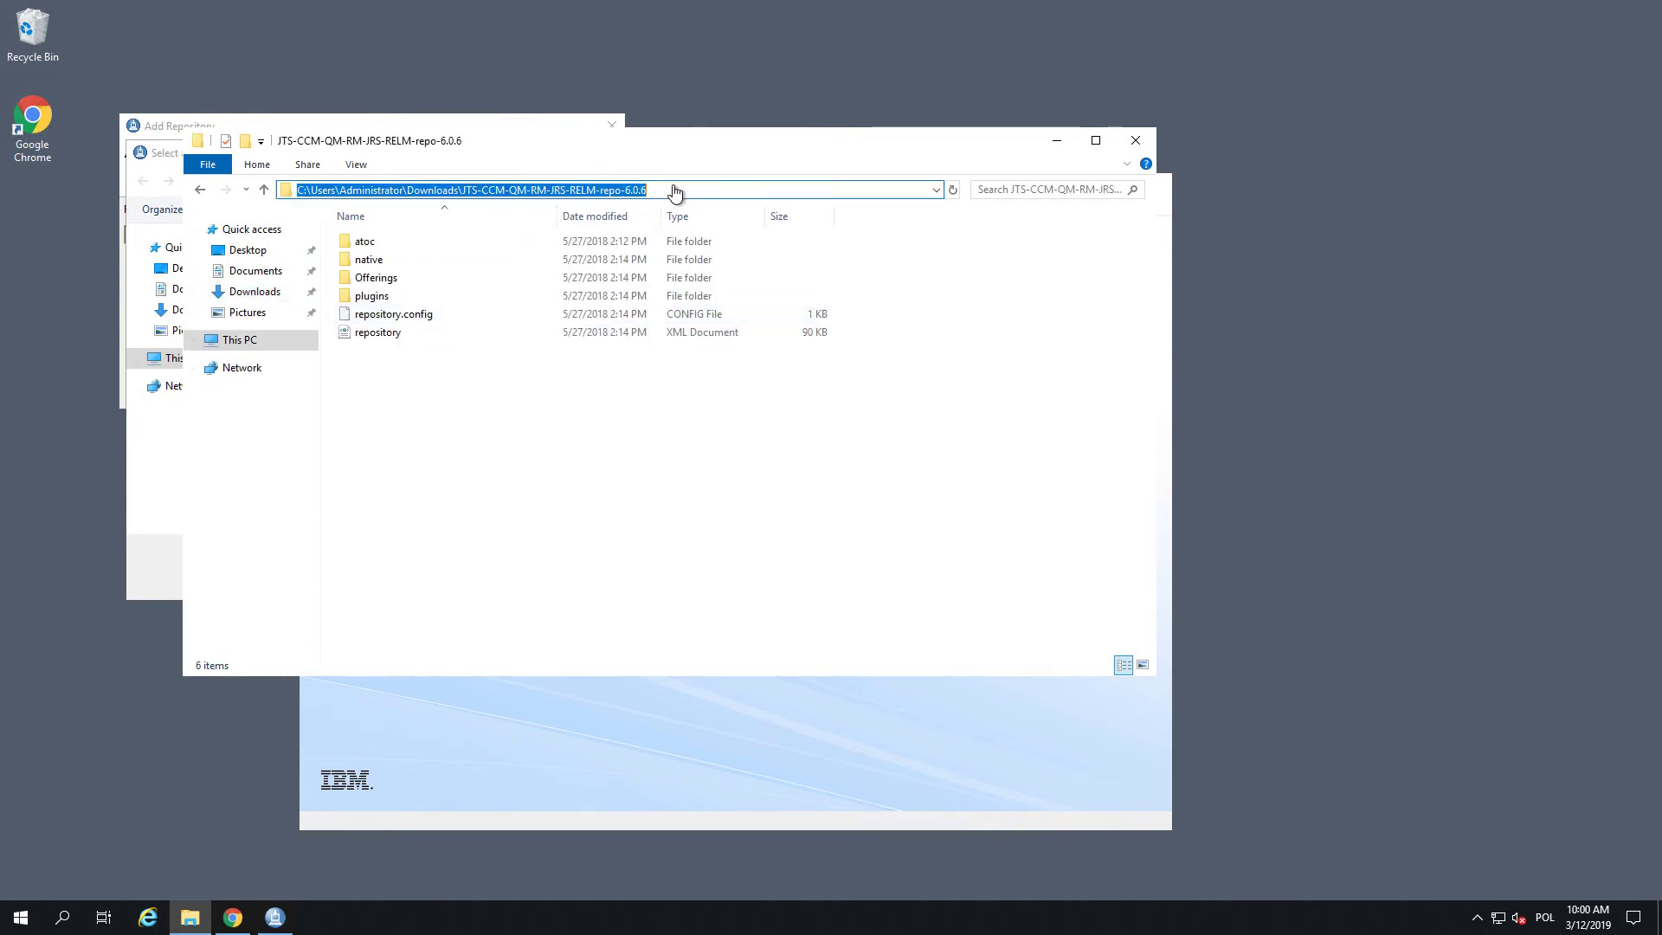
click(1136, 139)
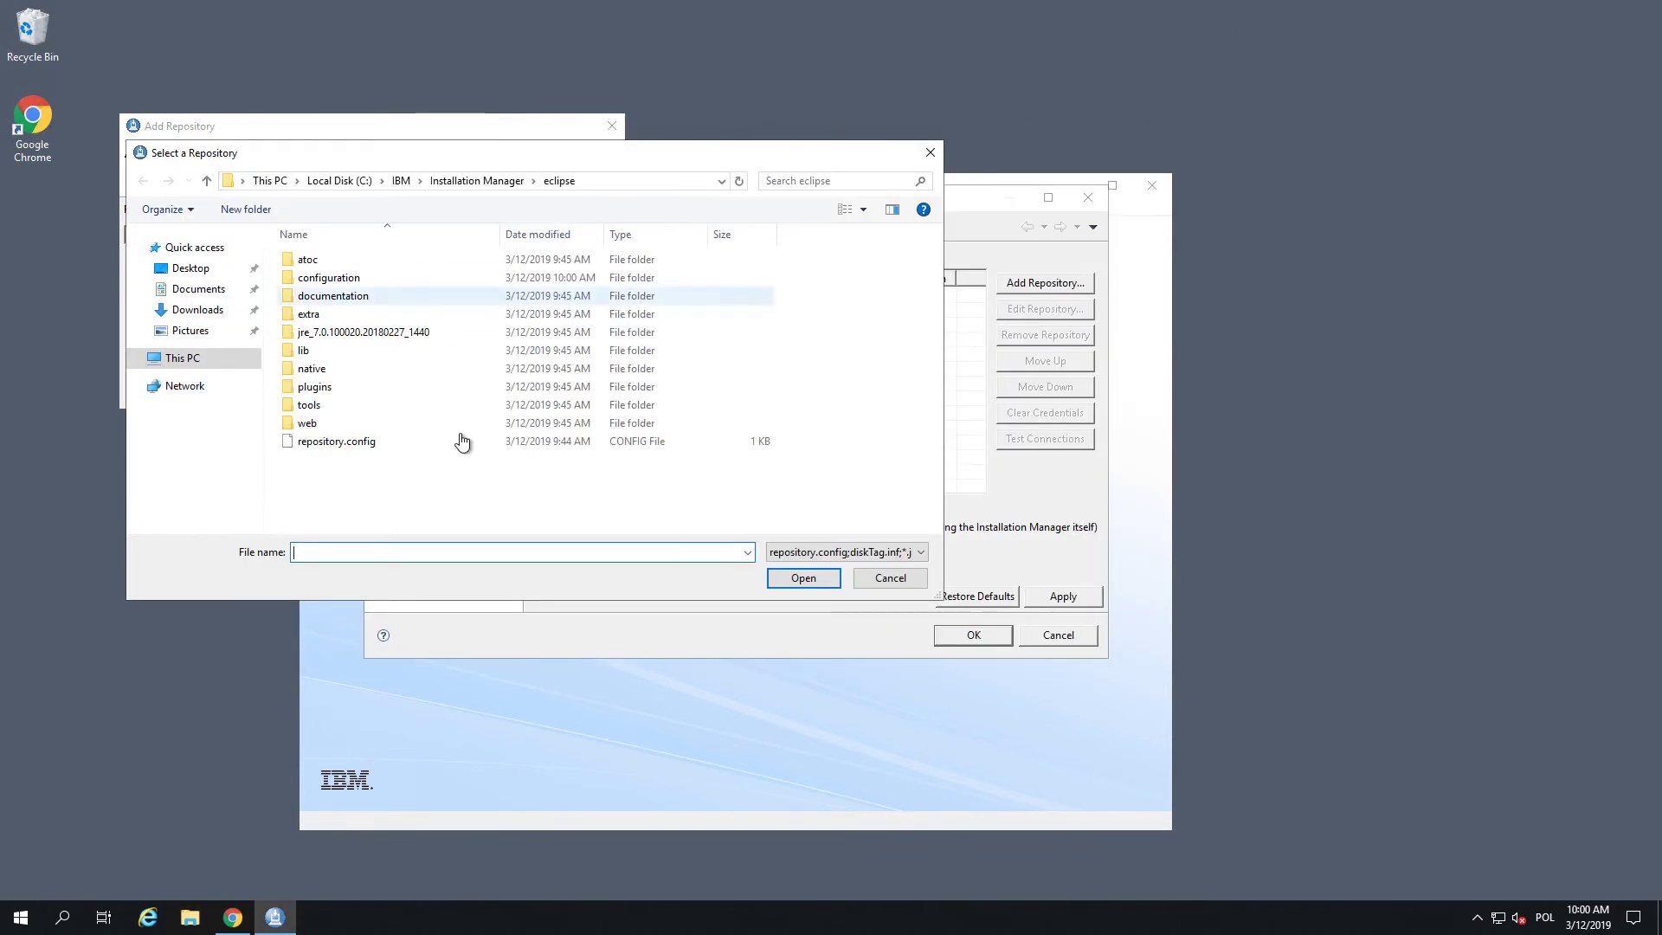
Add repository.config from the copied folder path as a repository and save the preferences
key(ctrl+v)
click(793, 581)
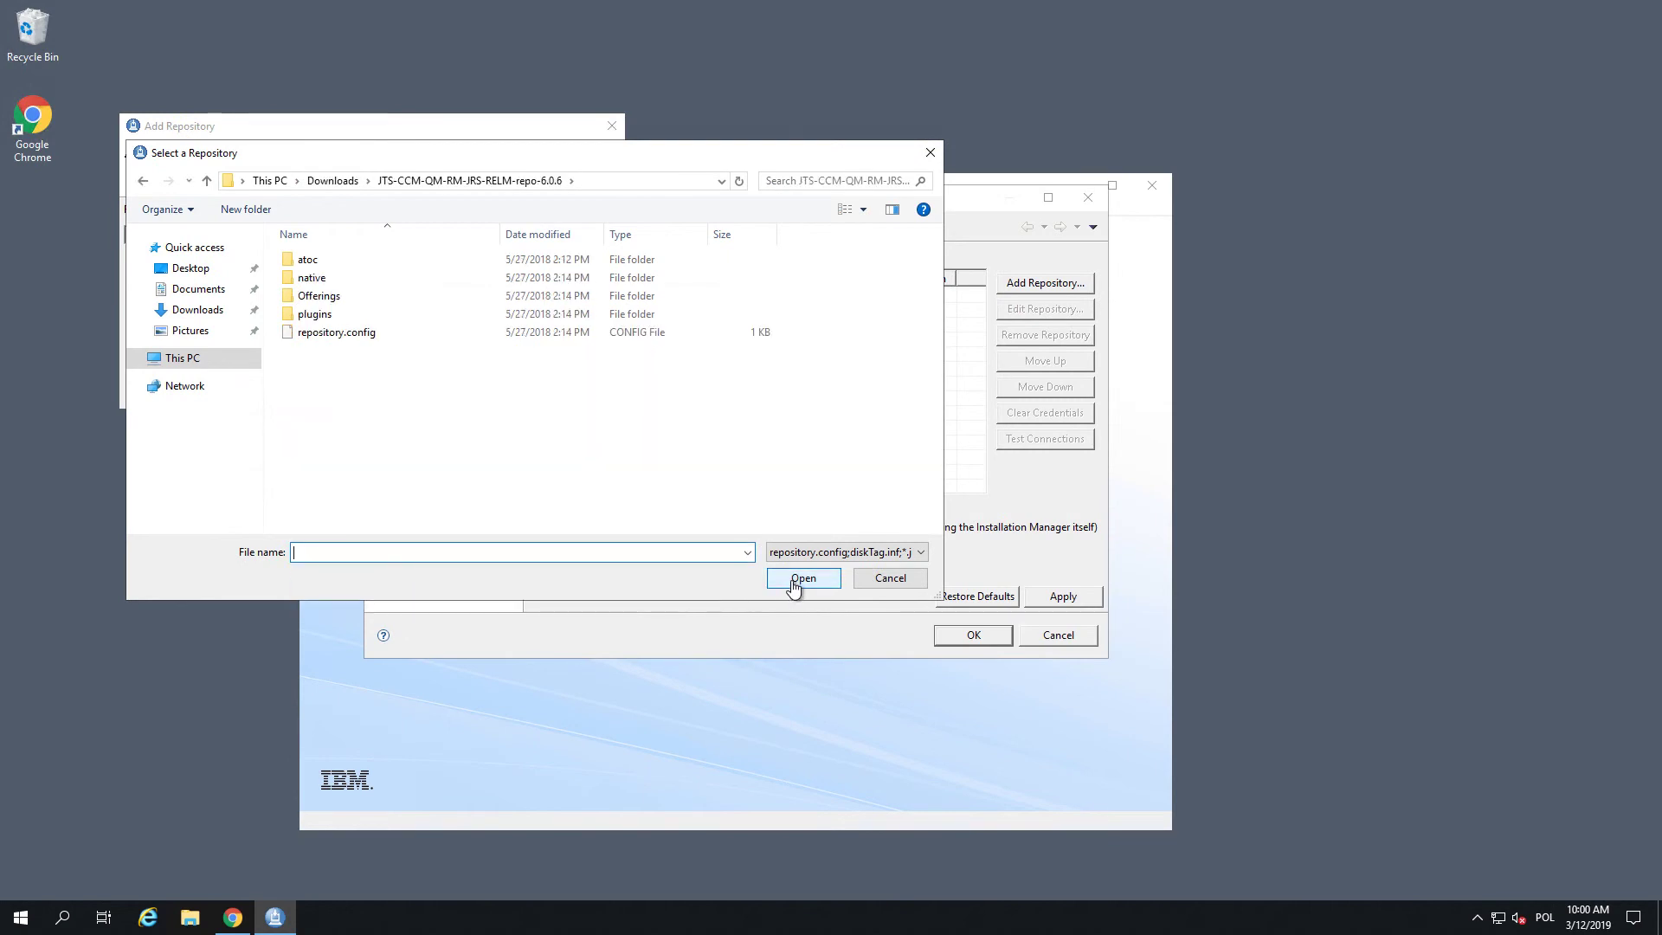
click(327, 340)
click(801, 579)
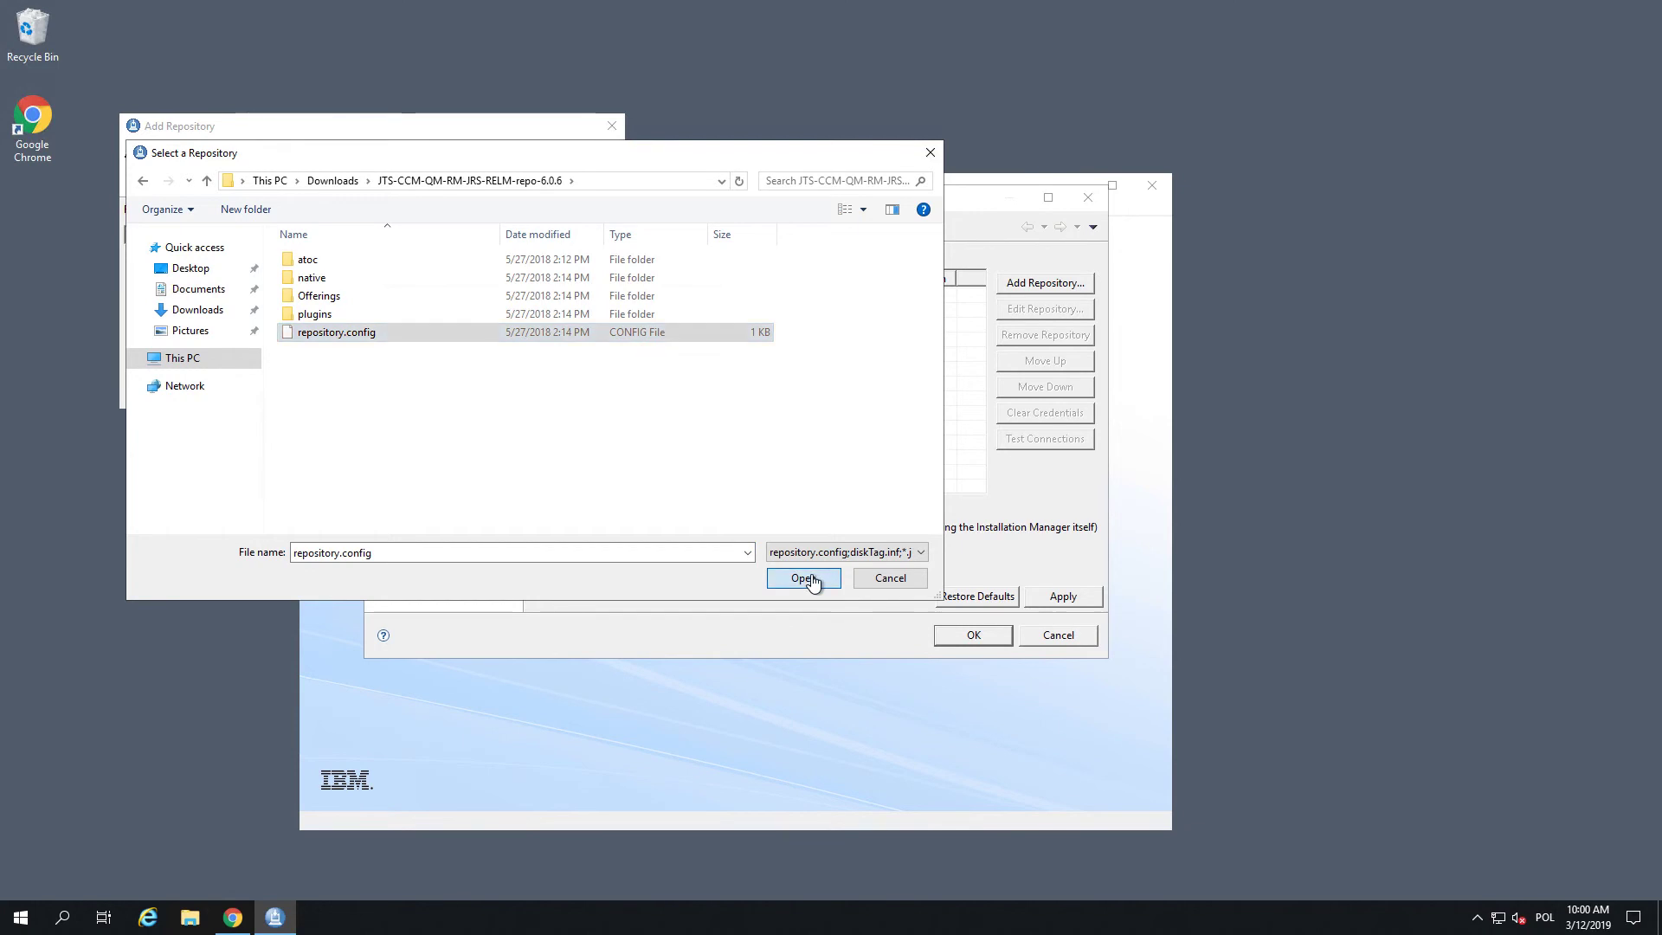
click(500, 389)
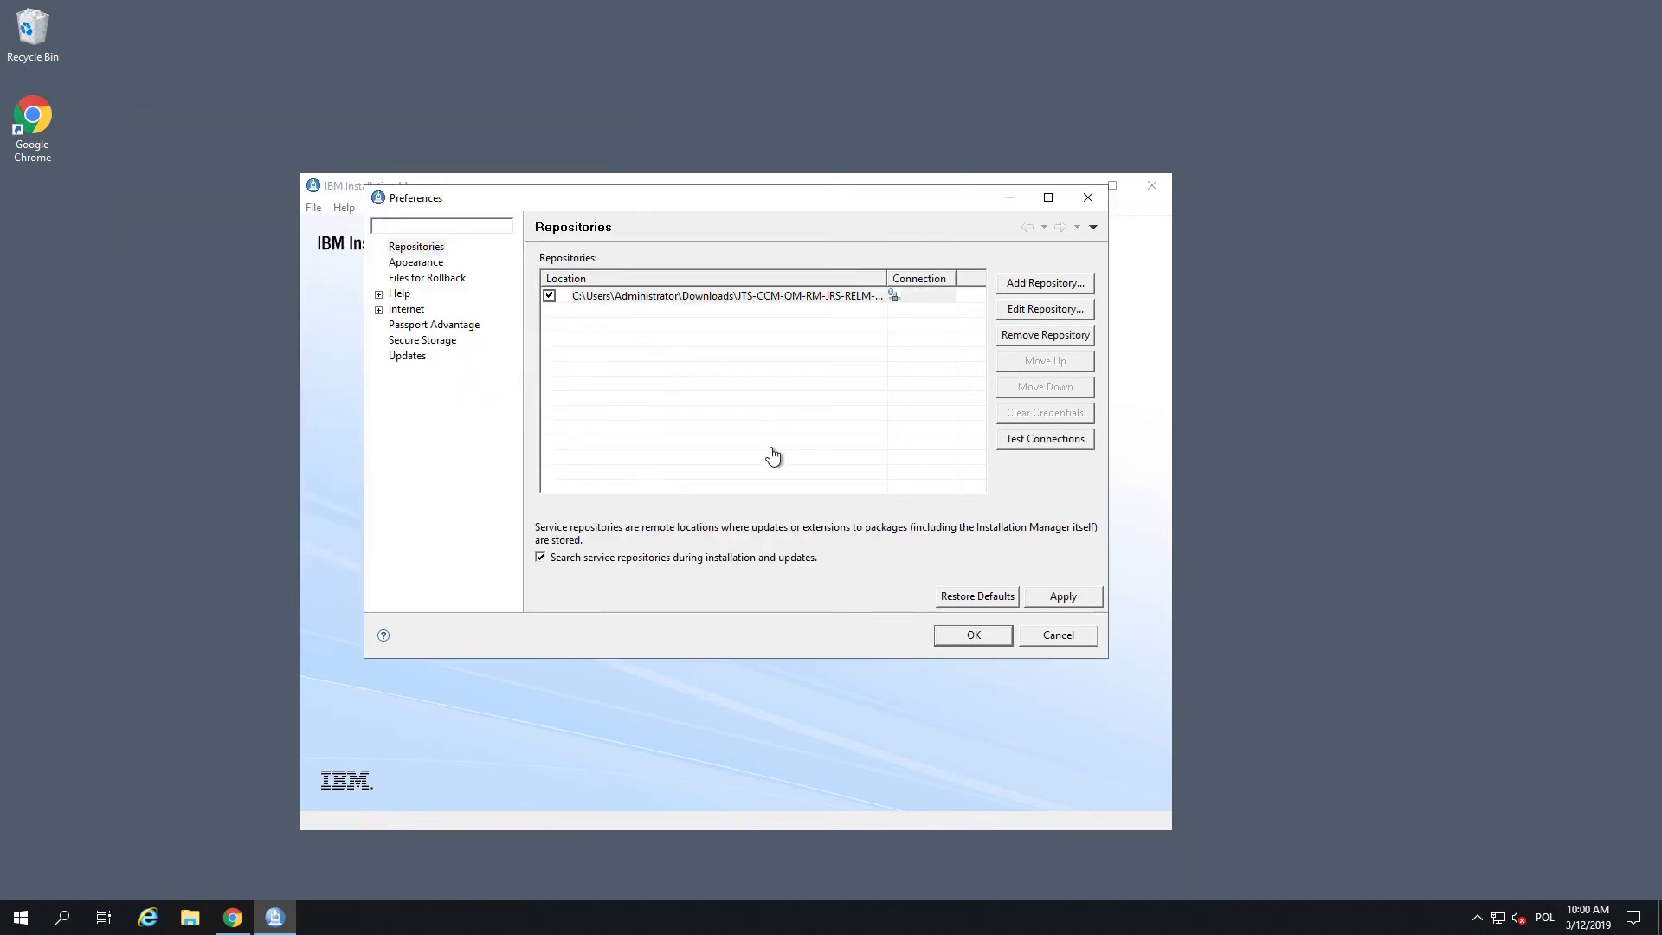
click(1063, 596)
click(975, 641)
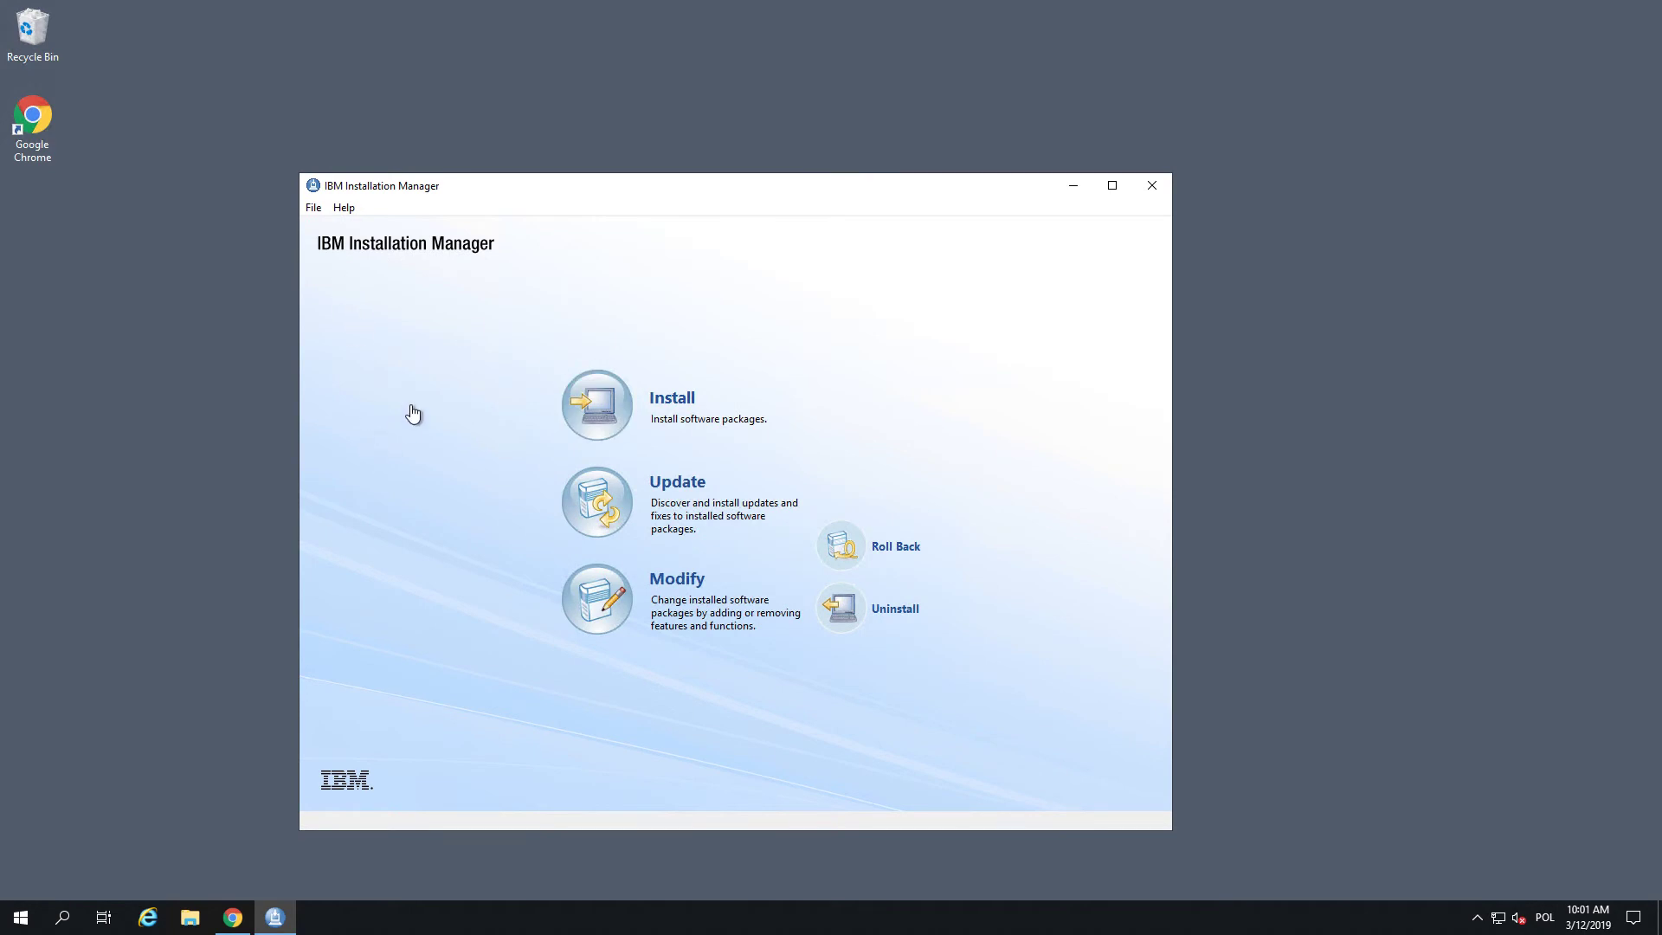
Start installing software packages, enlarge the window, and collapse the version entries of every package in the list
click(588, 391)
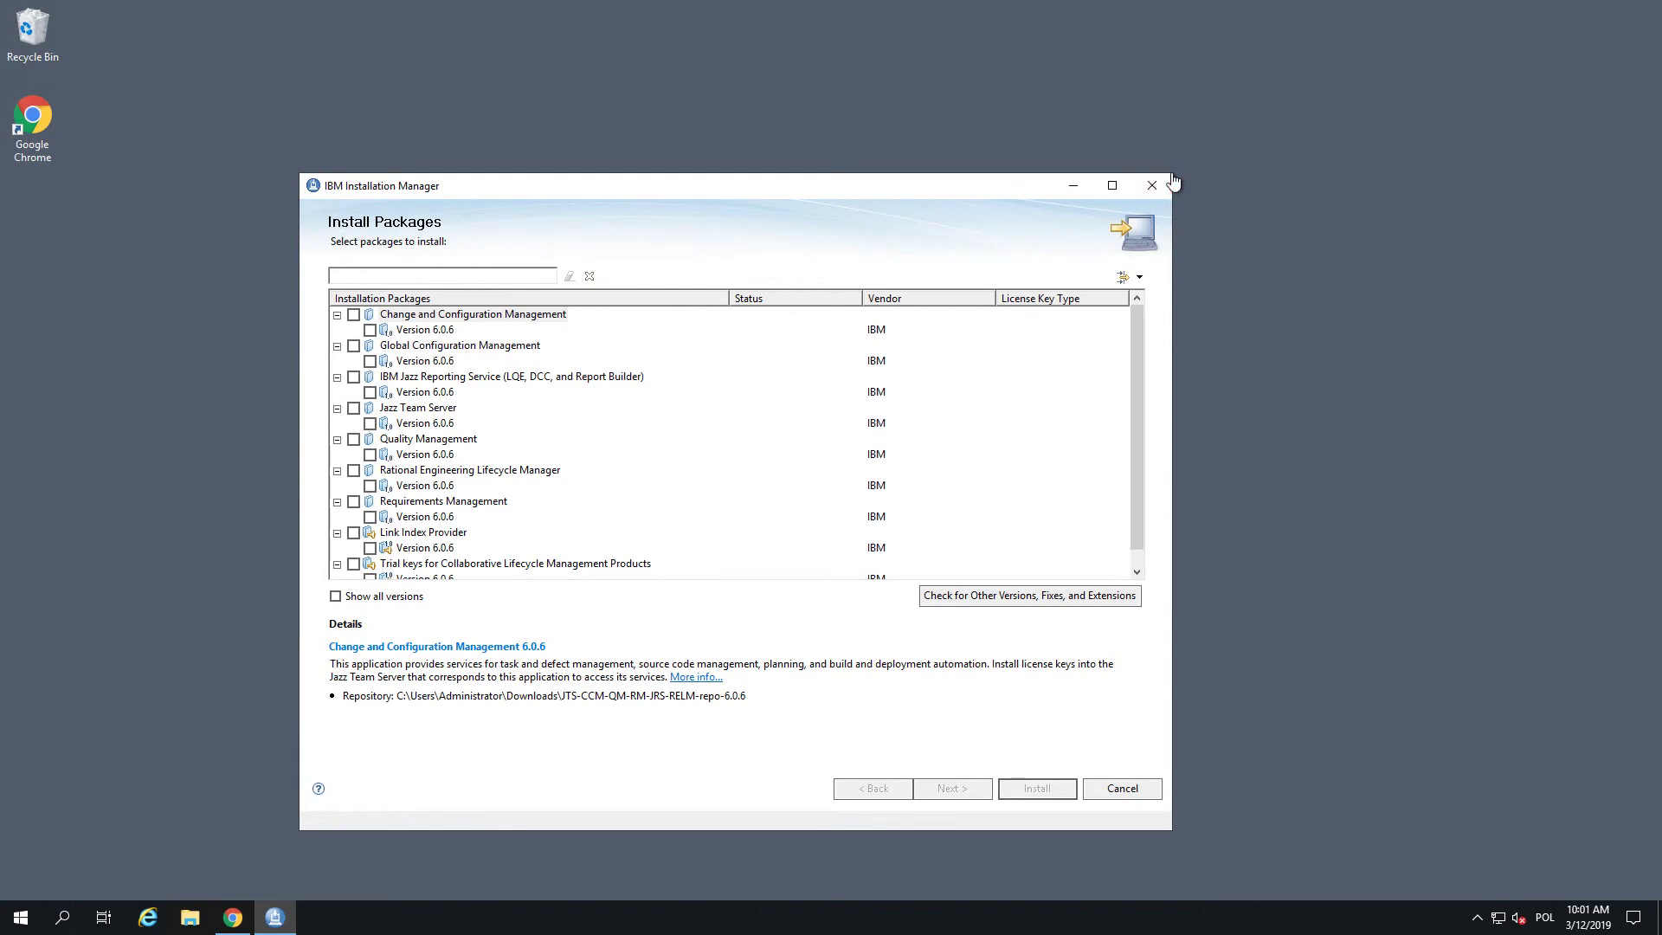
drag(1174, 182, 1371, 48)
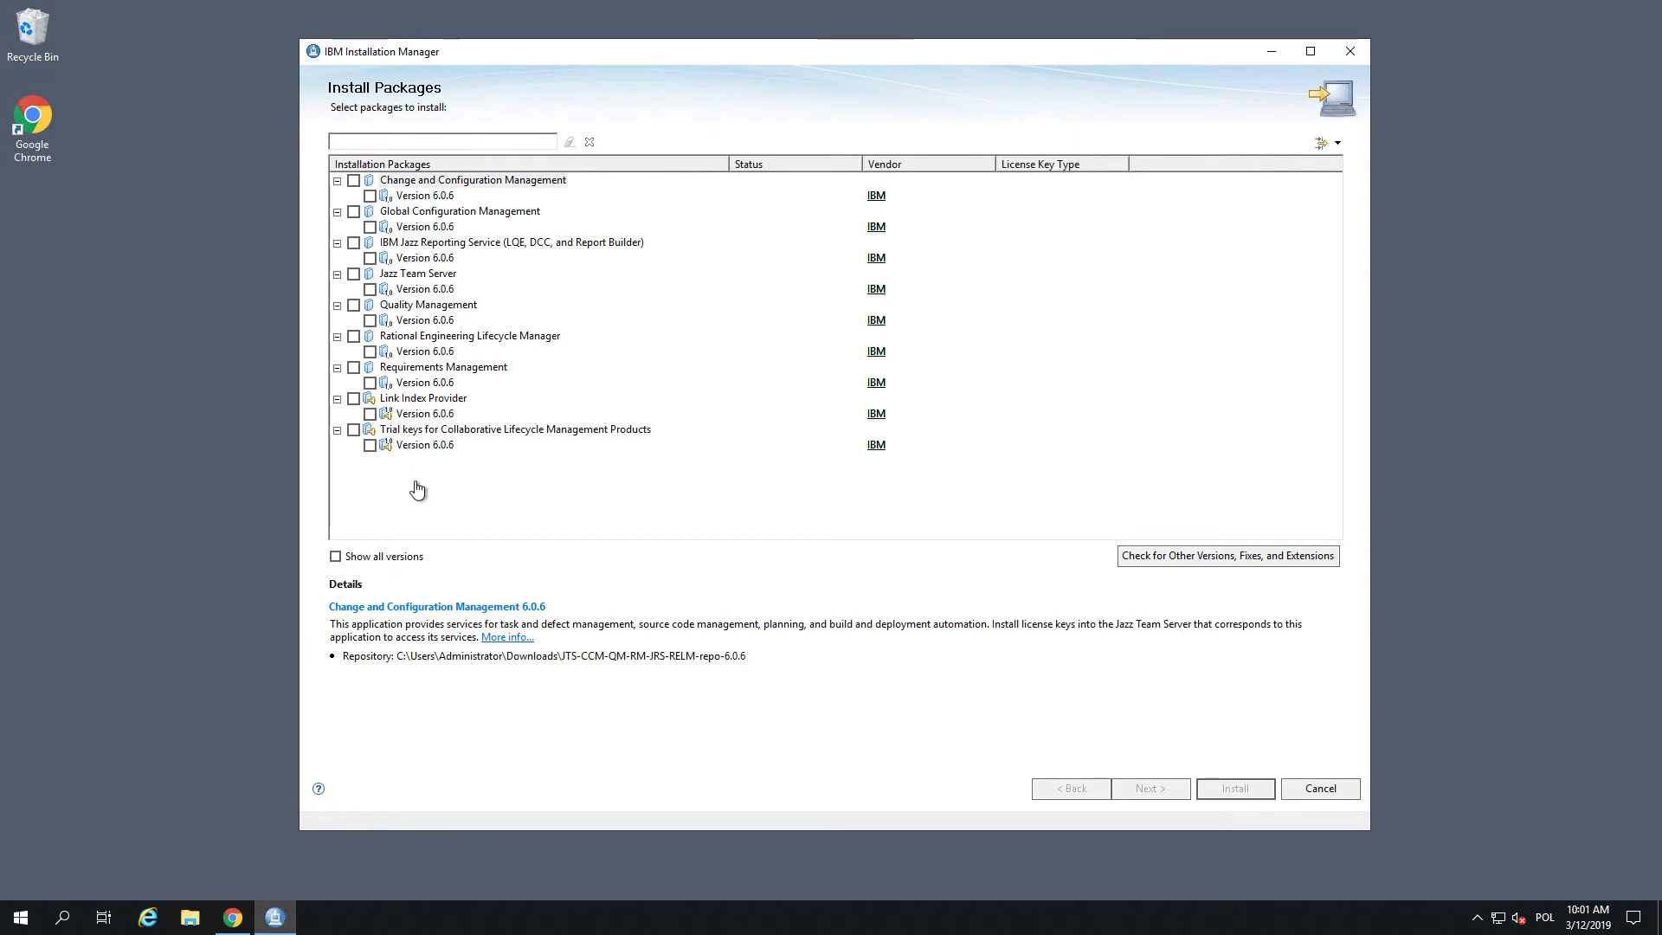
click(336, 181)
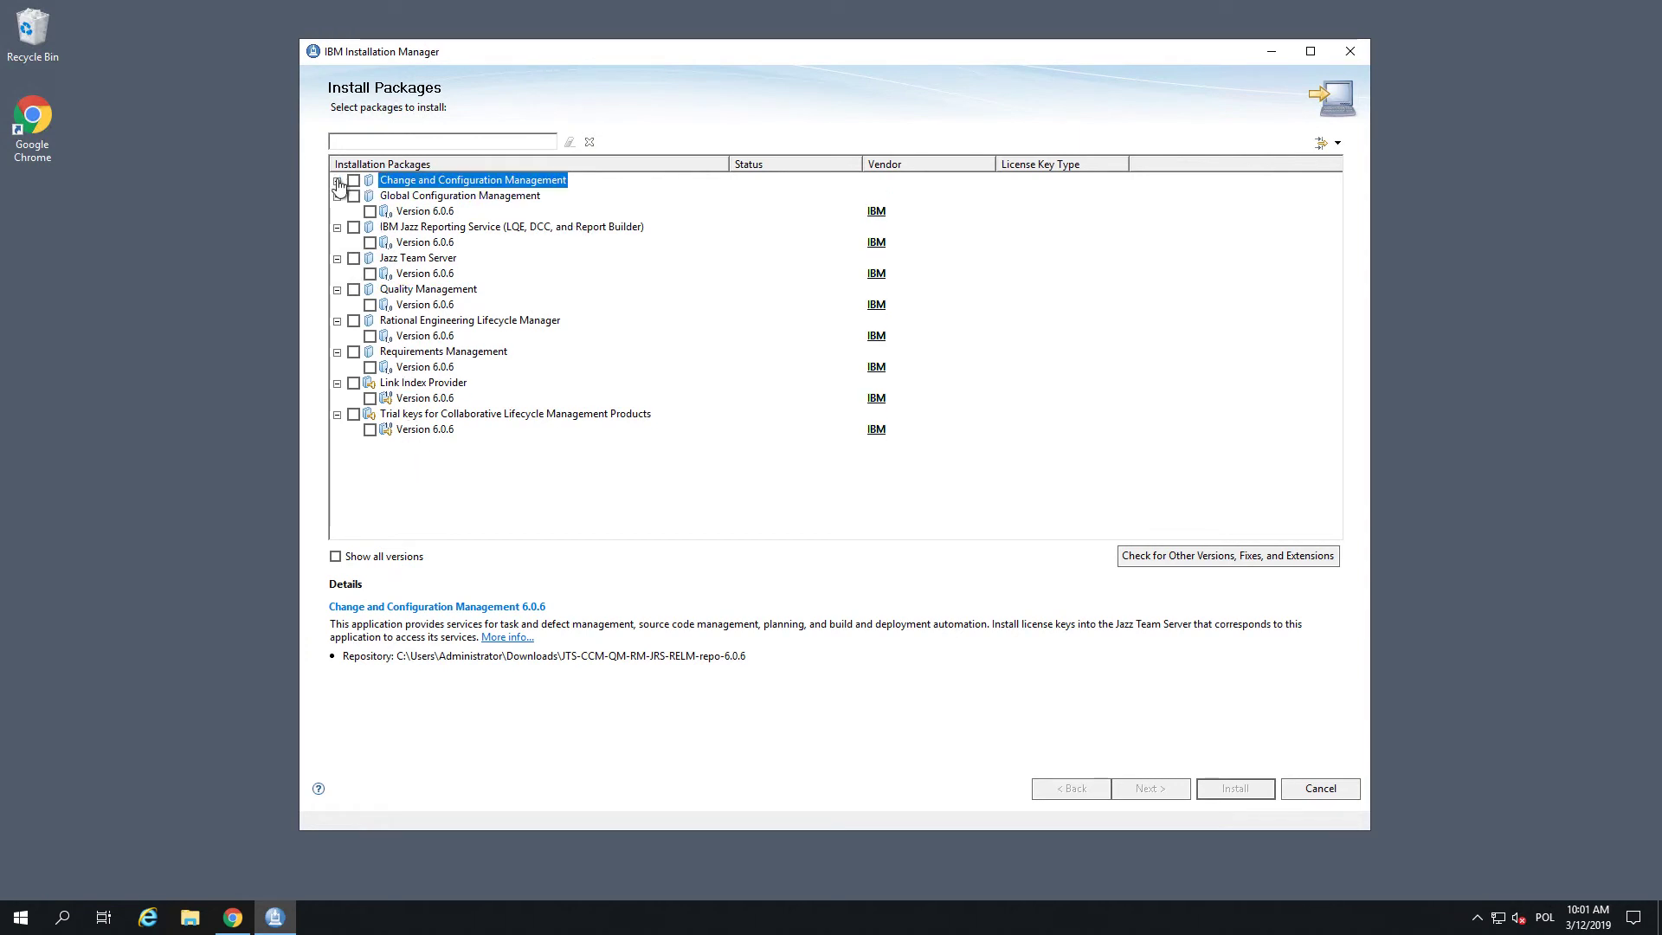
click(337, 196)
click(336, 211)
click(337, 227)
click(336, 242)
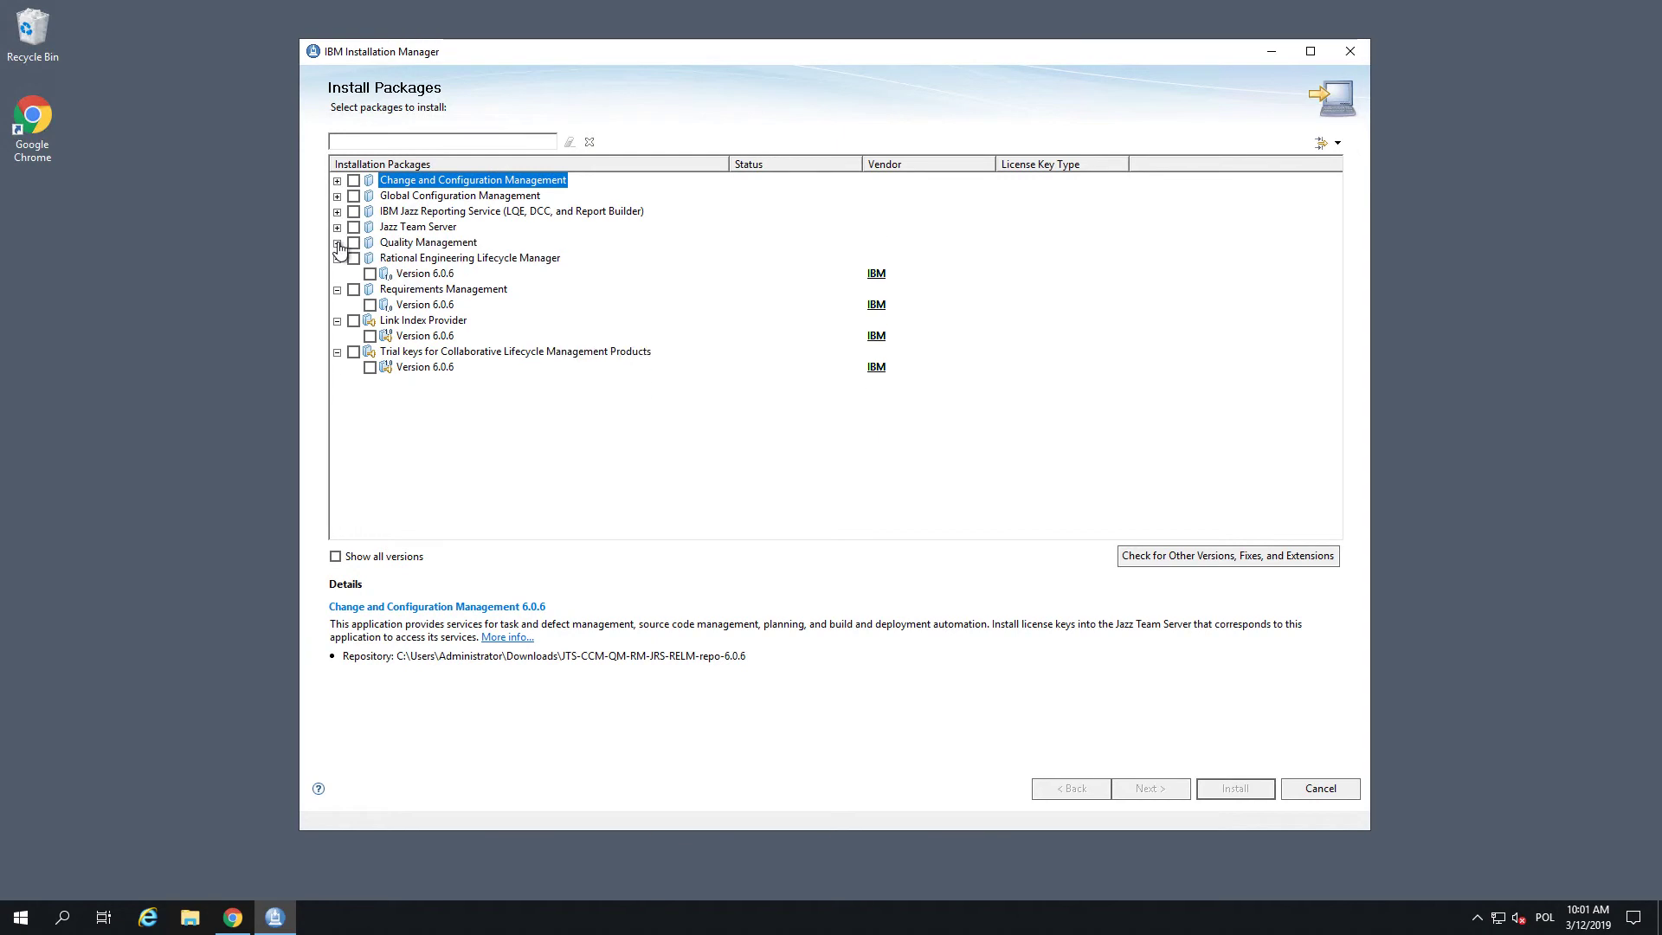
click(337, 258)
click(337, 274)
click(336, 289)
click(337, 304)
Select every listed package for installation, from Change and Configuration Management through the Collaborative Lifecycle Management trial keys, and proceed to the licenses
click(353, 180)
click(353, 196)
click(353, 211)
click(353, 227)
click(354, 242)
click(353, 258)
click(353, 273)
click(353, 289)
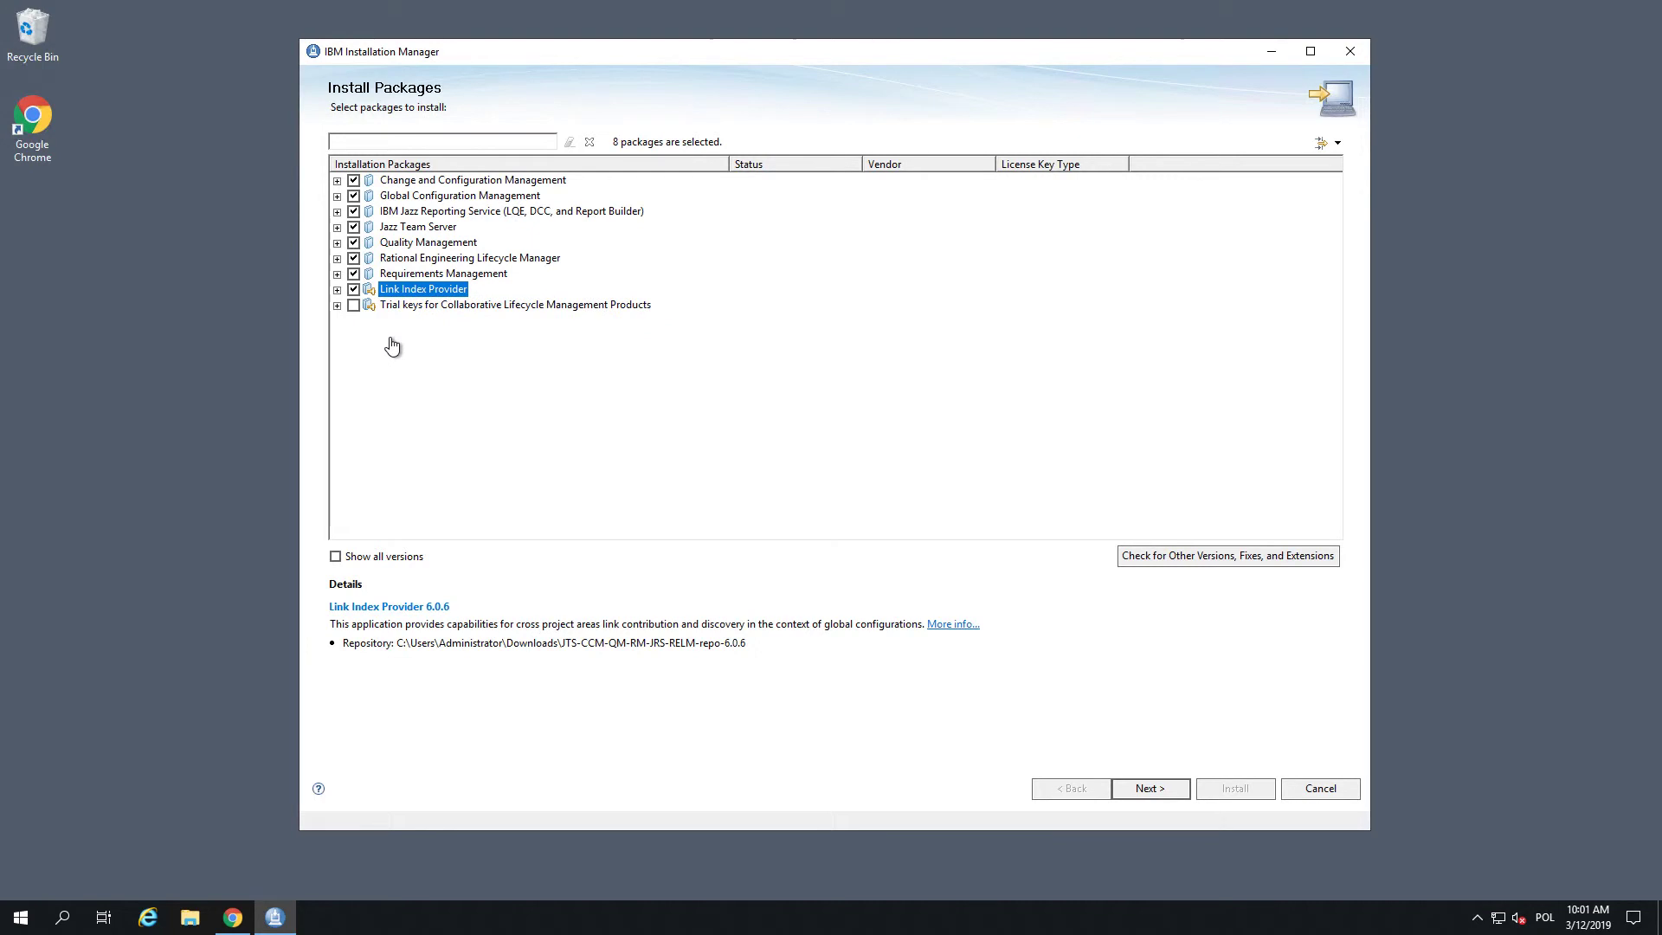
click(354, 305)
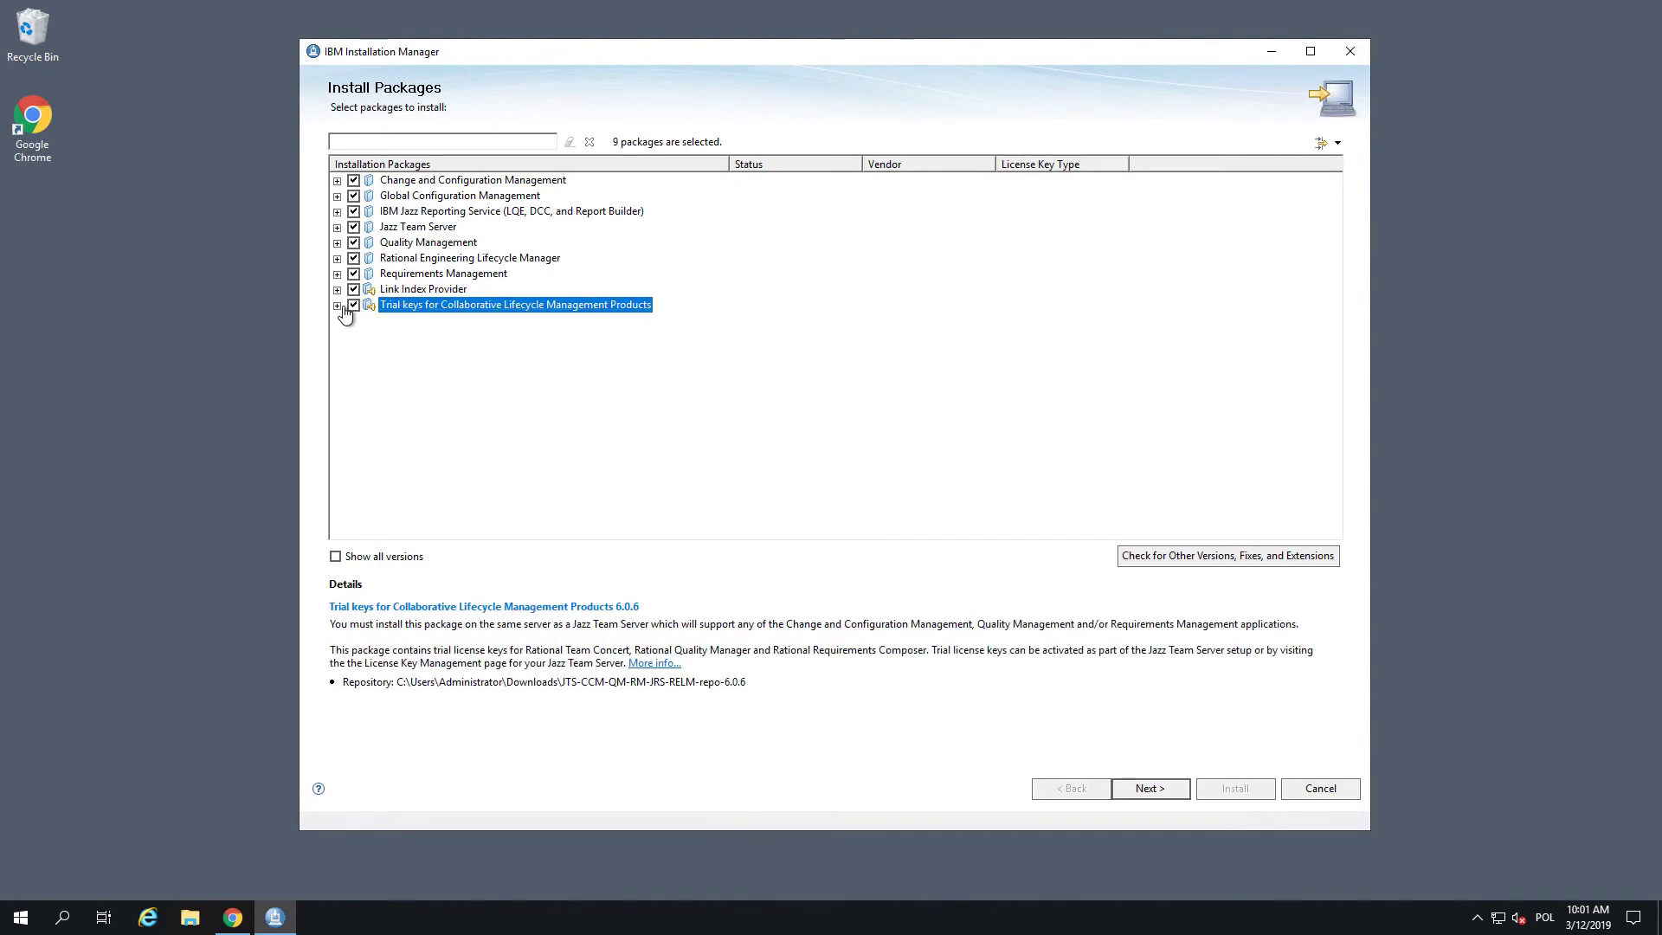
click(1164, 794)
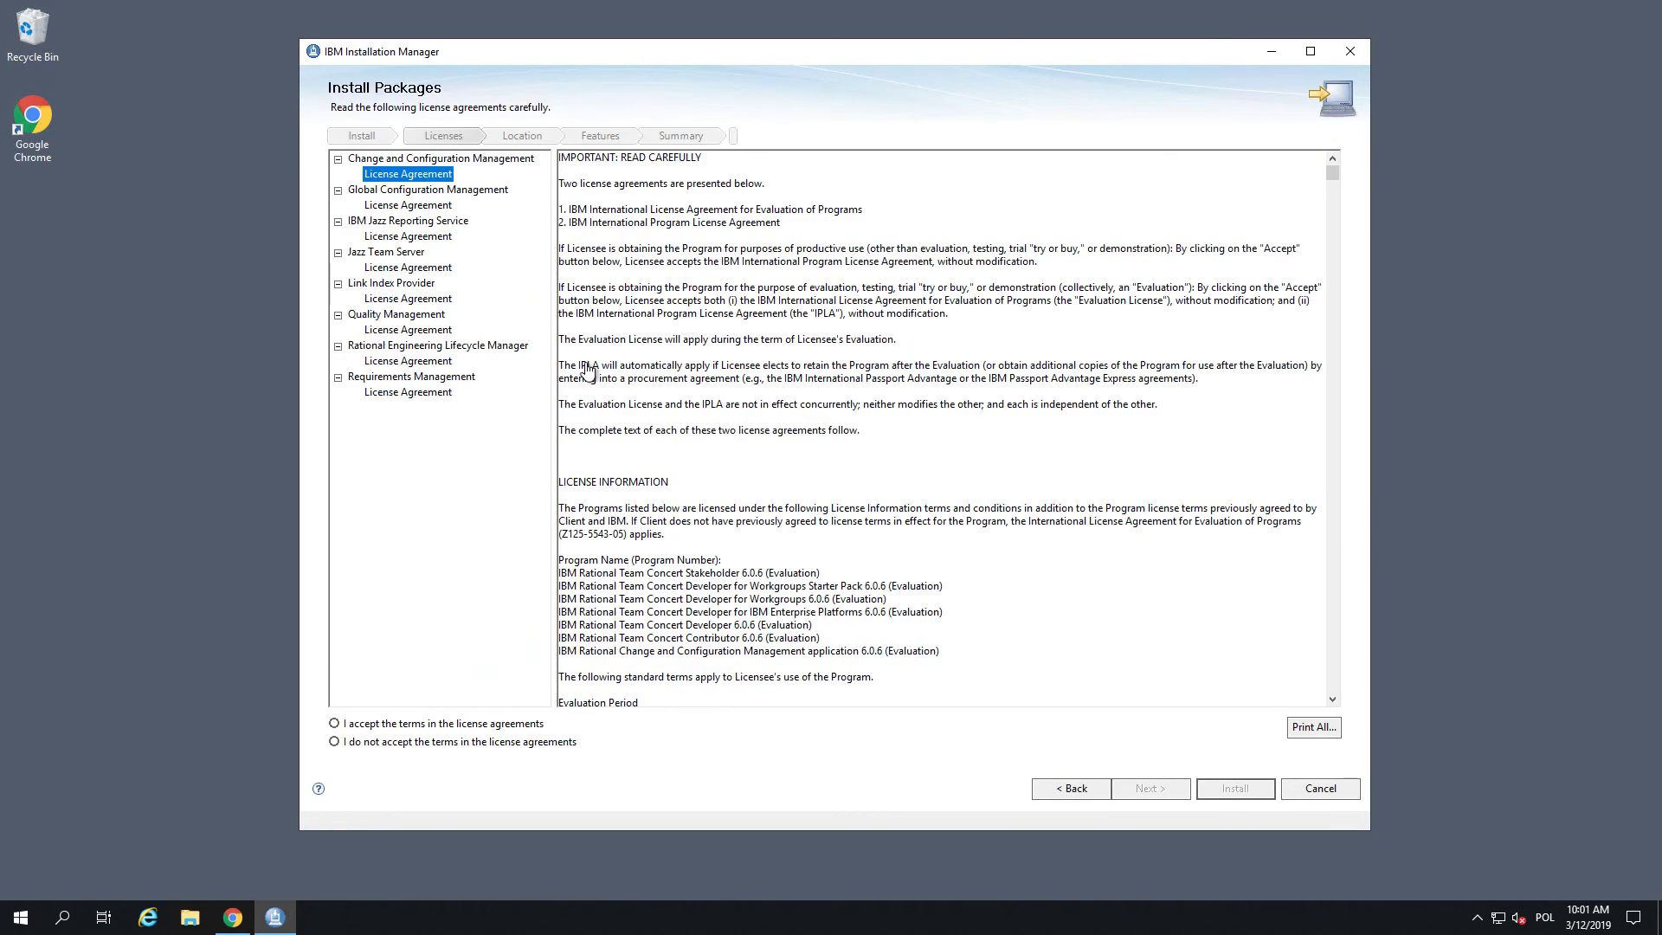
Accept the license agreements and set the shared resources directory to C:\IBM\IBMIMShared
click(474, 725)
click(1156, 787)
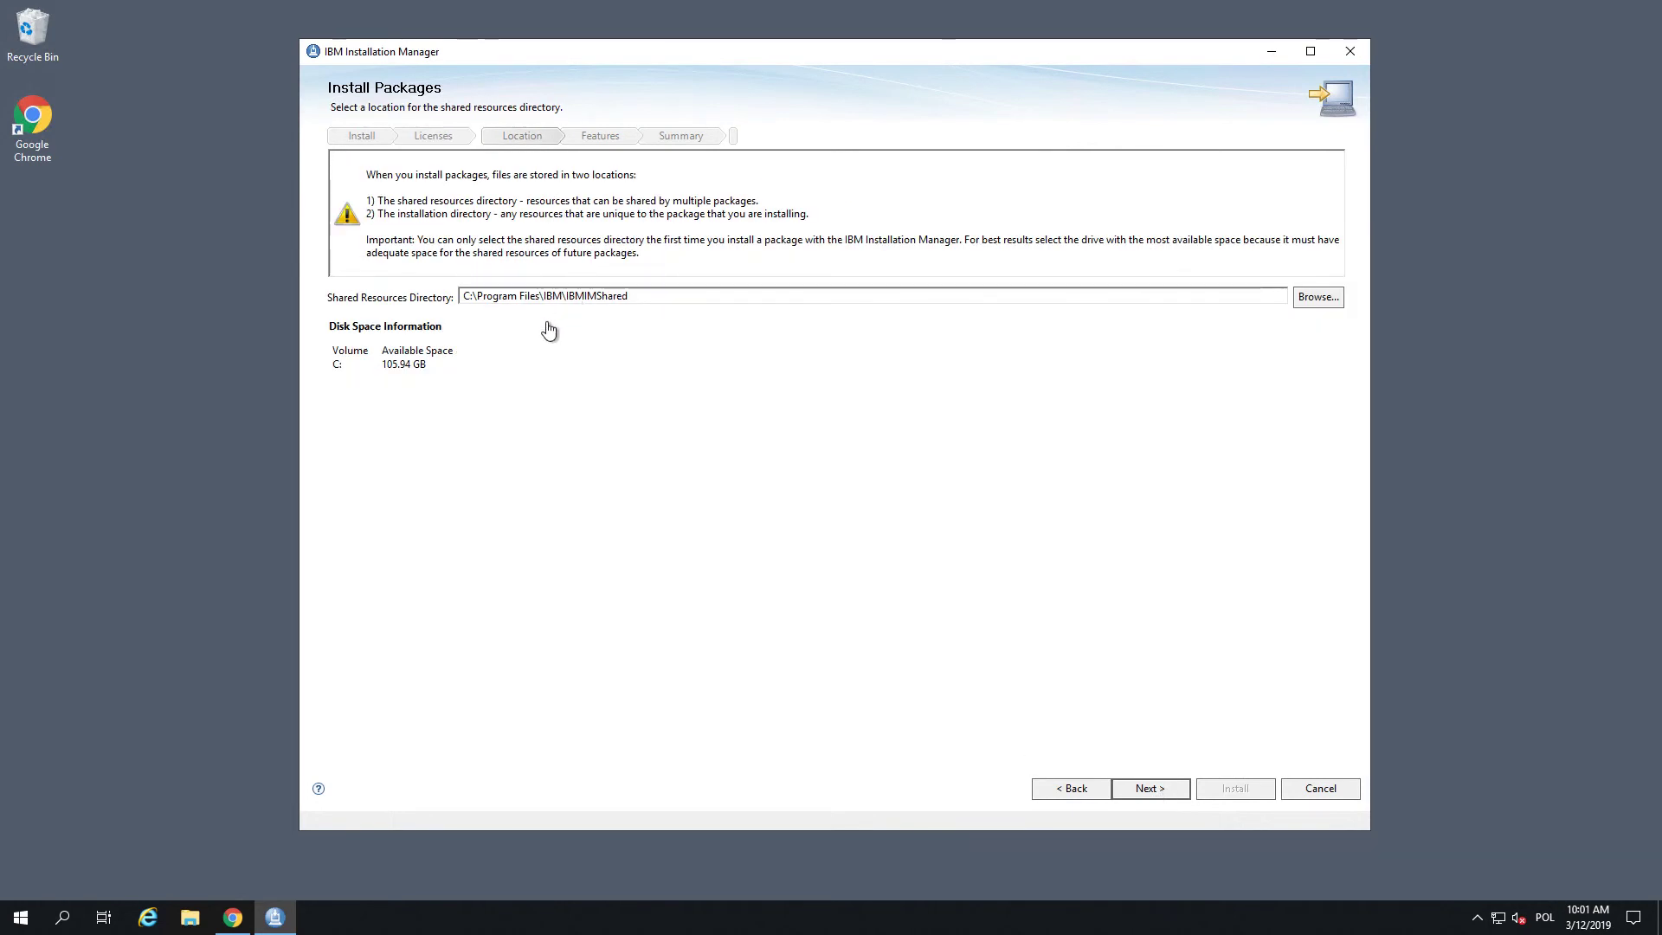
drag(476, 297, 639, 412)
key(BackSpace)
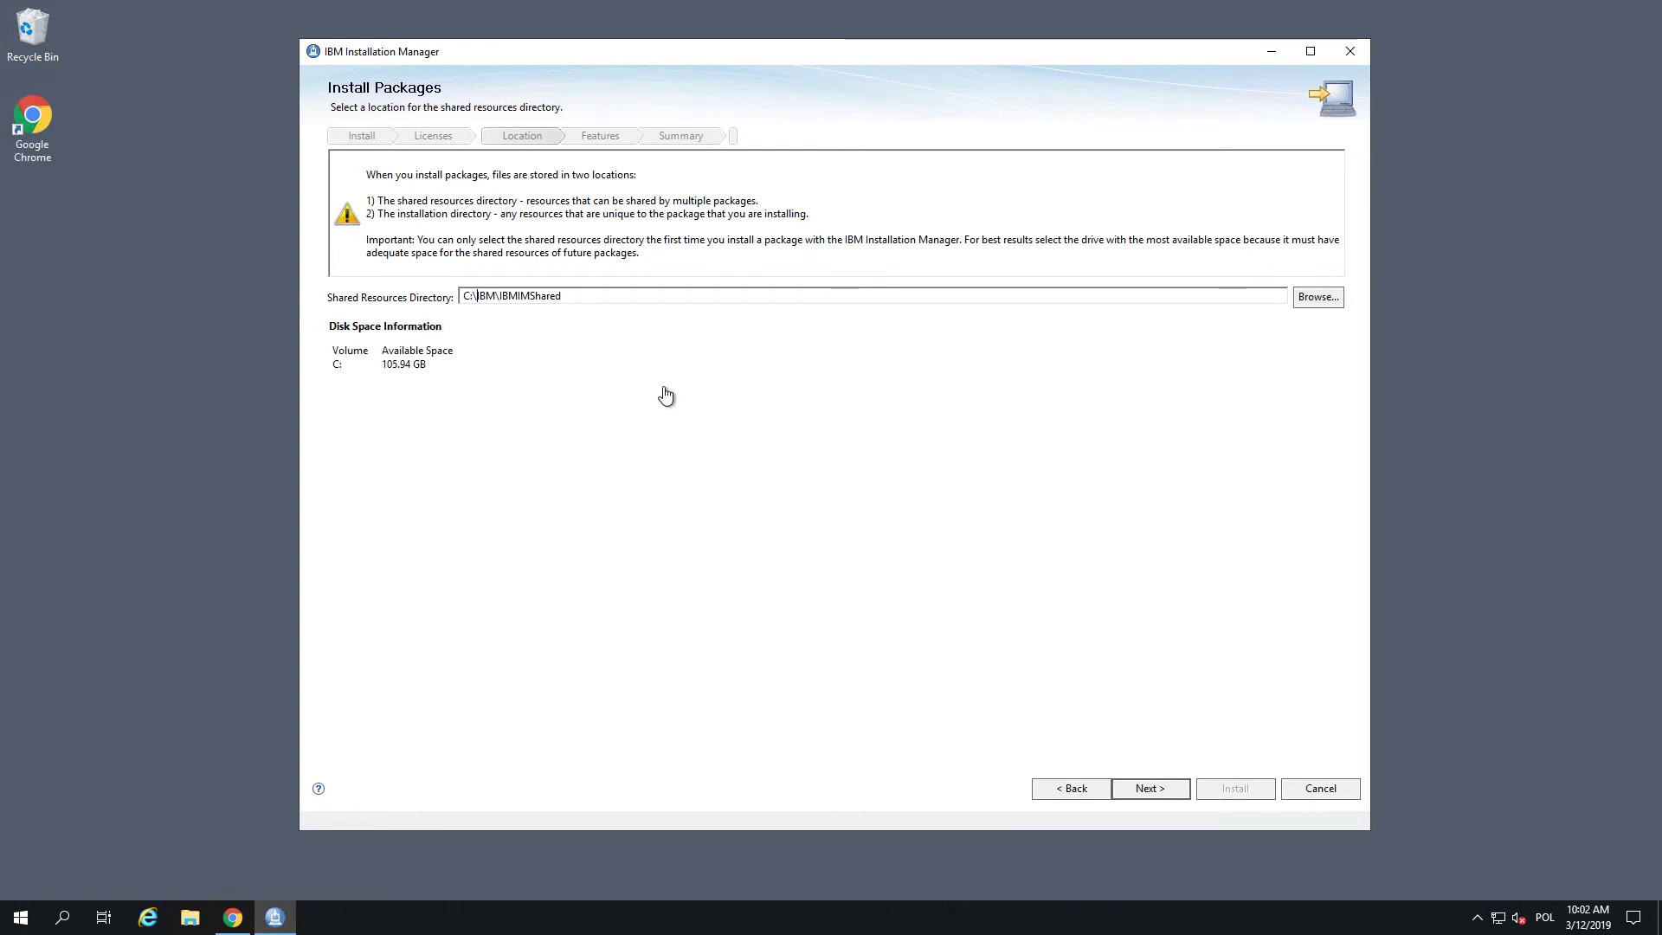
click(1143, 789)
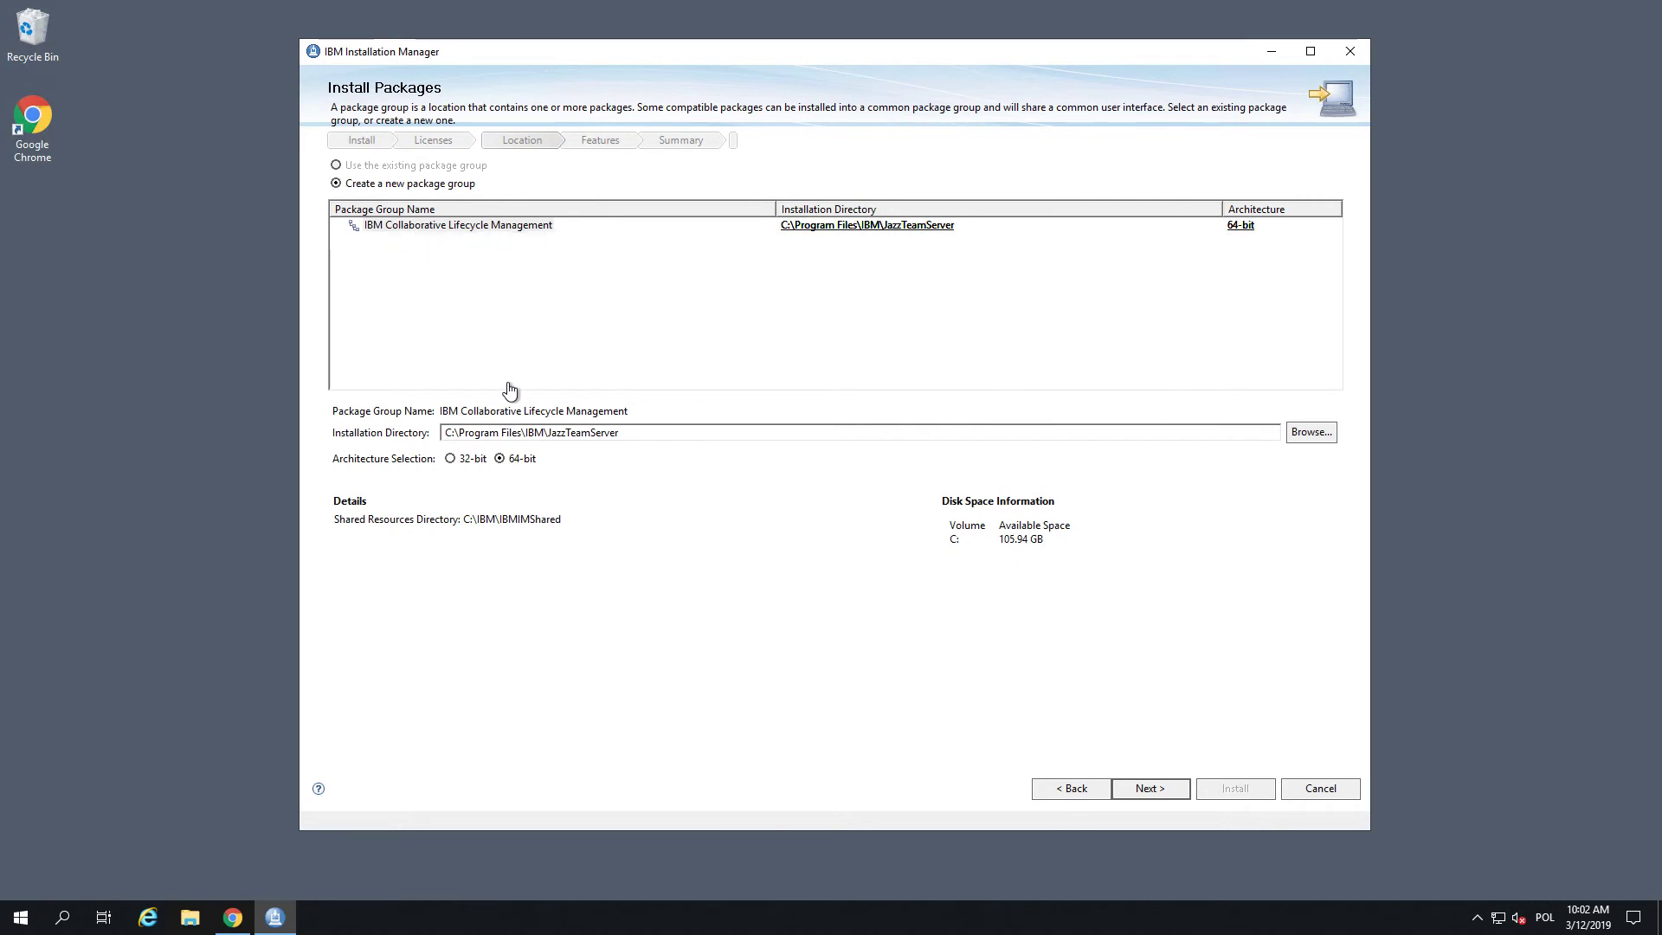
Set the new package group's installation directory to C:\IBM\JazzTeamServer, keeping the 64-bit architecture
drag(460, 433, 525, 437)
key(Delete)
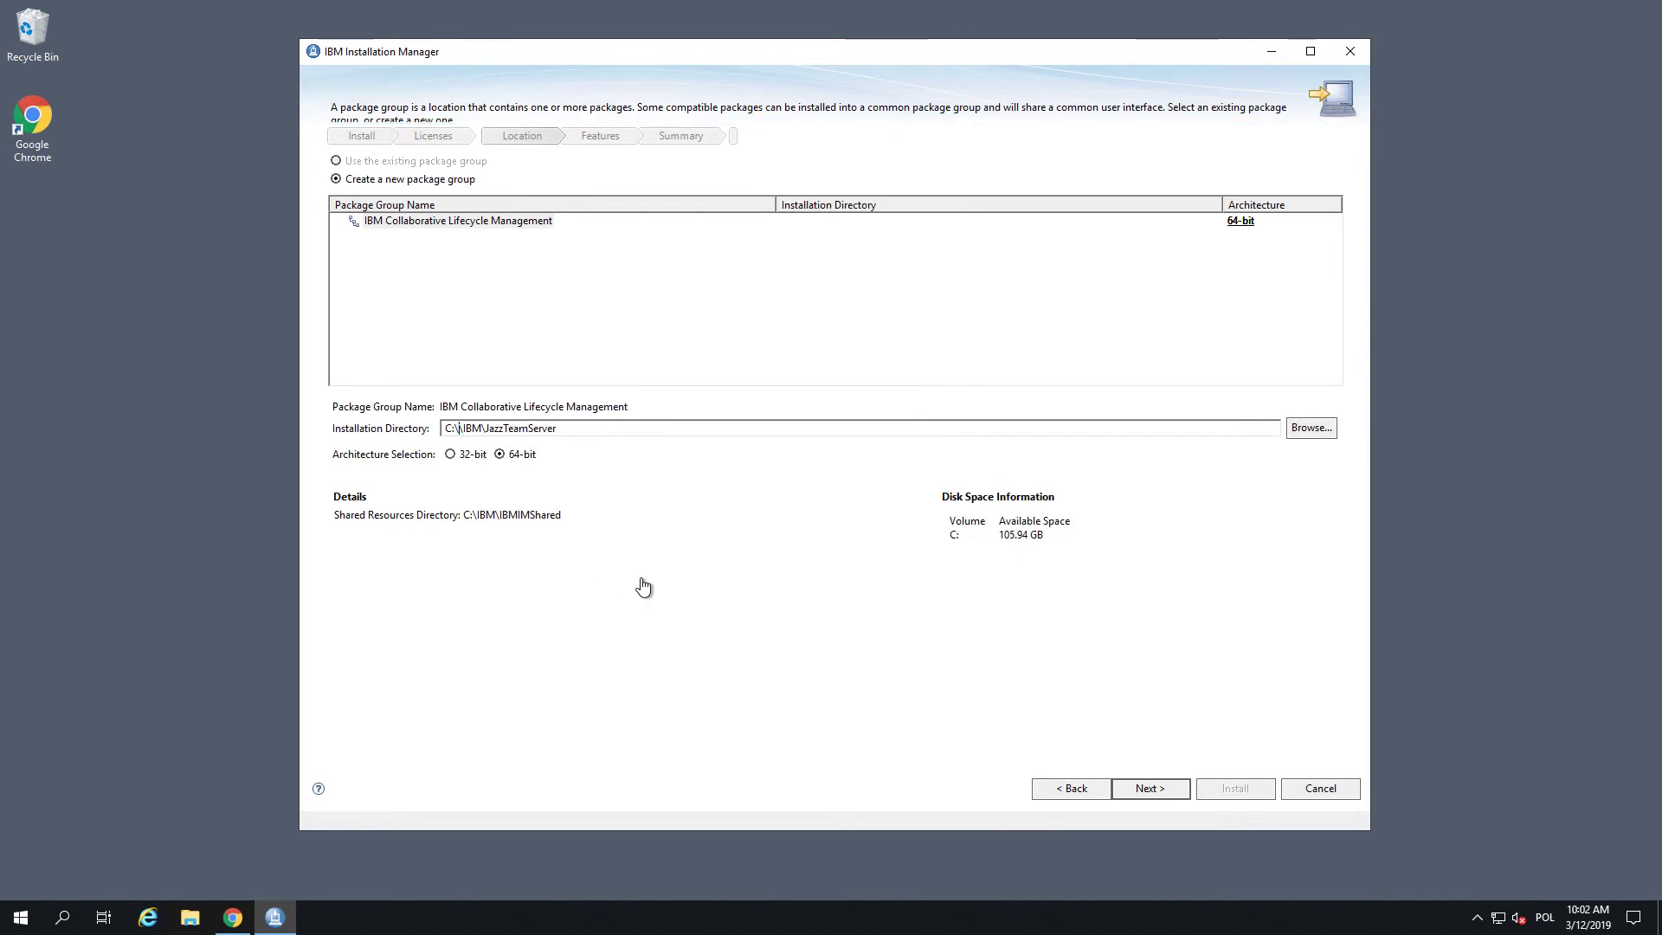
key(Delete)
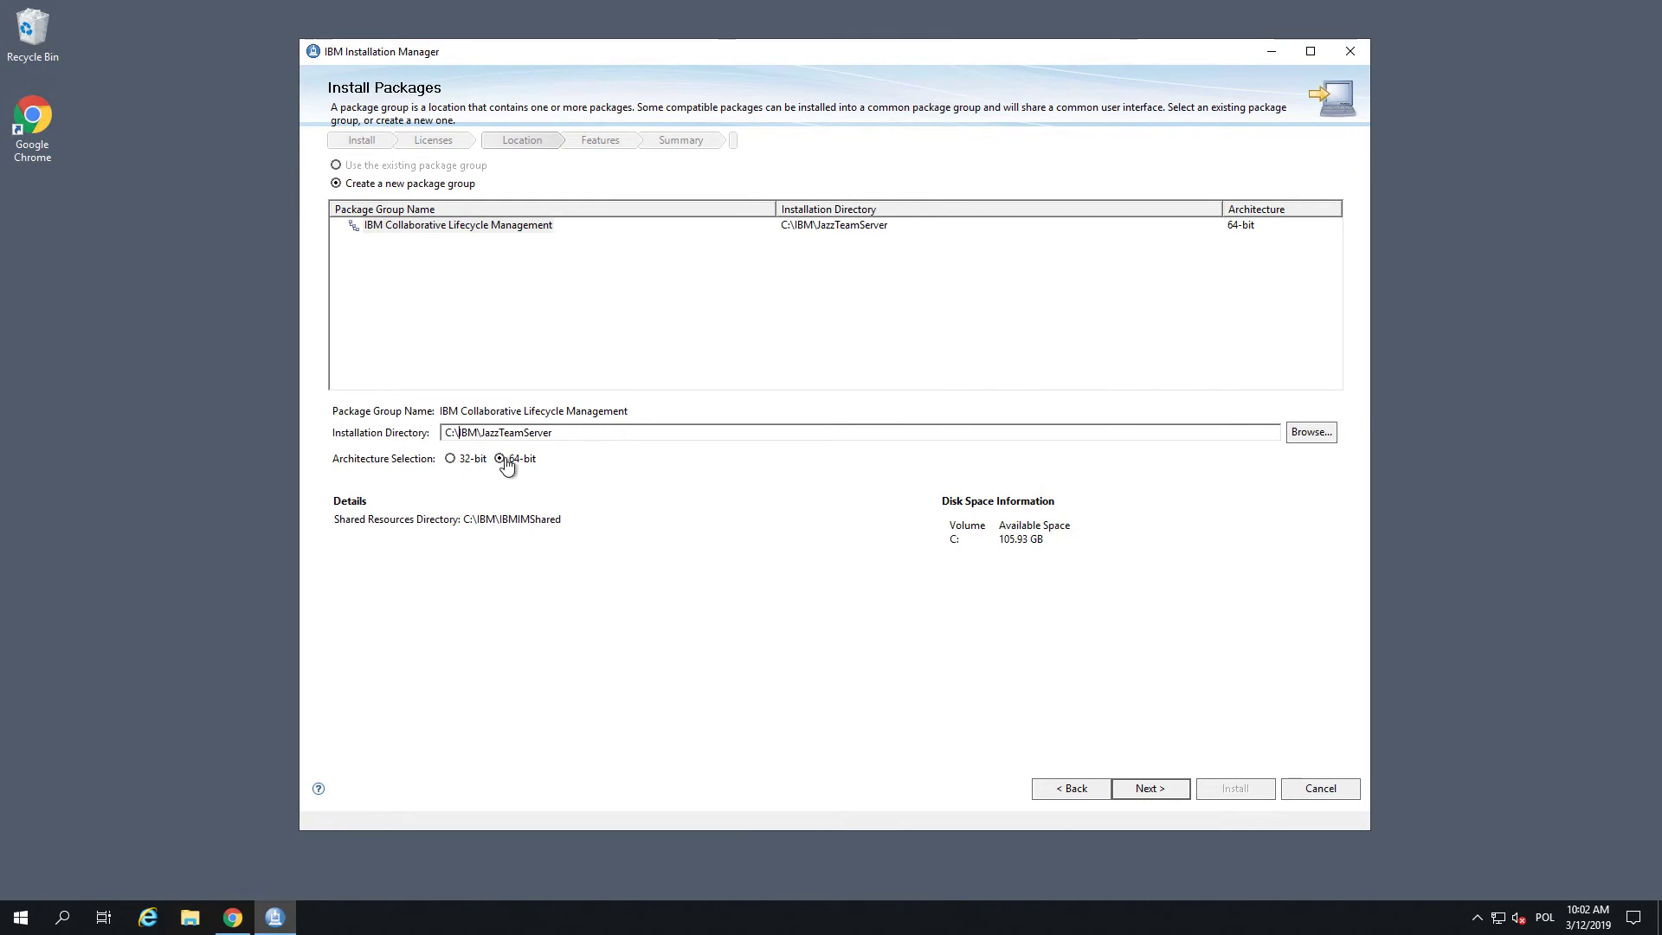
click(1148, 789)
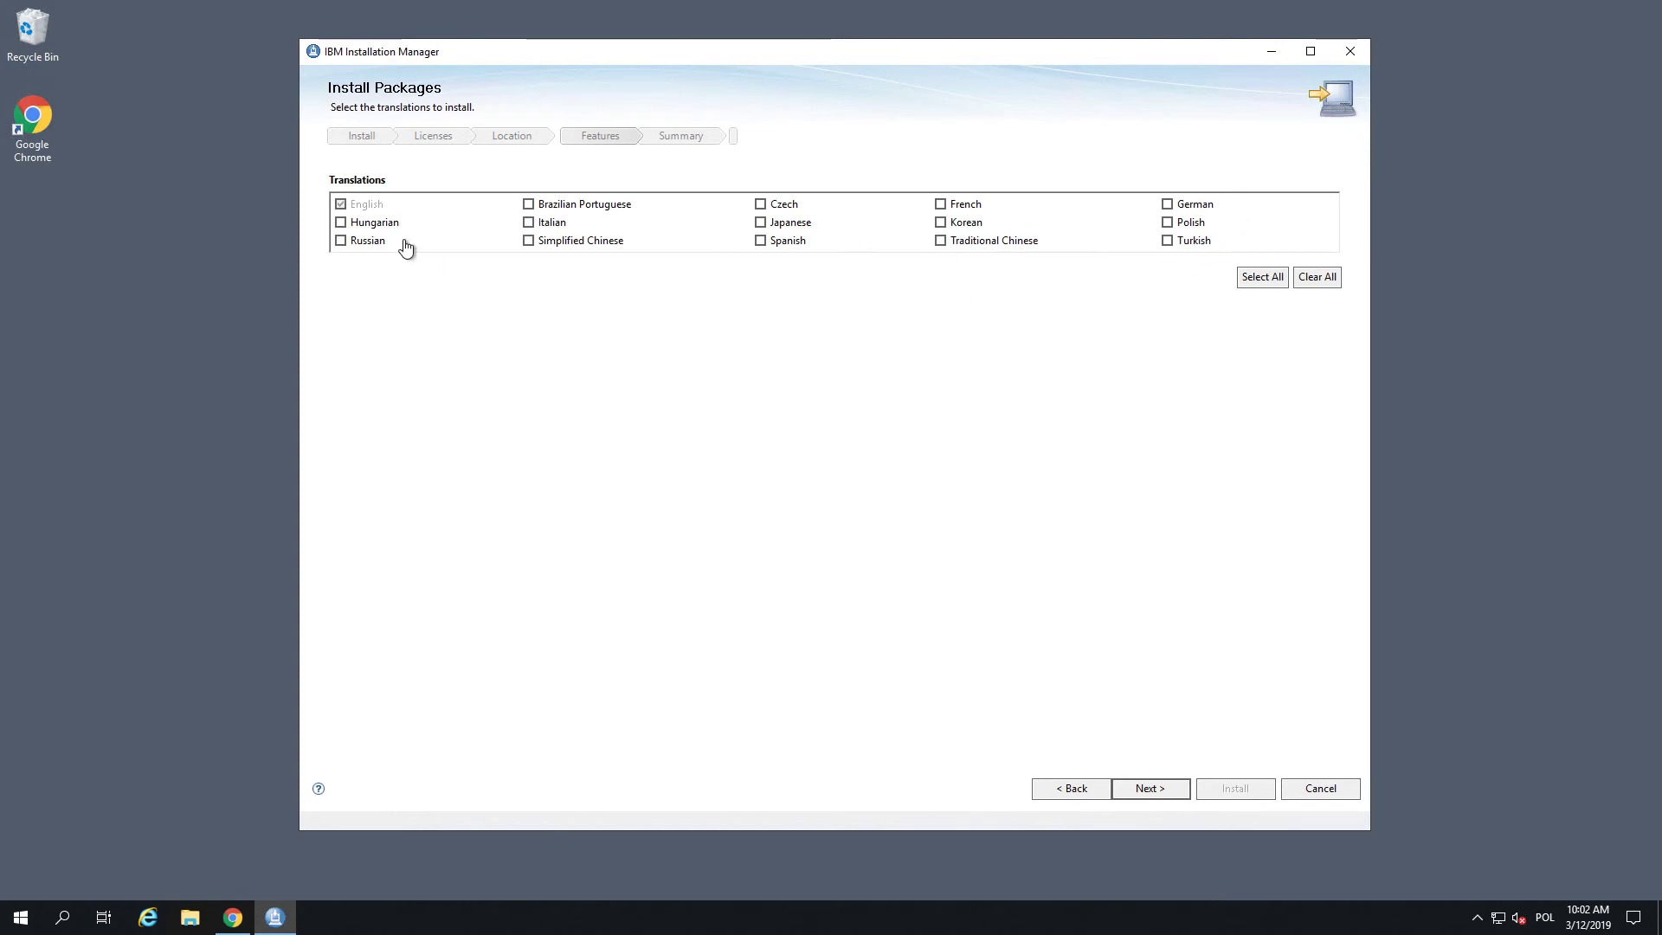
Keep English as the only translation and accept the default features after expanding IBM Jazz Reporting Service and Rational Engineering Lifecycle Manager
drag(641, 62, 584, 64)
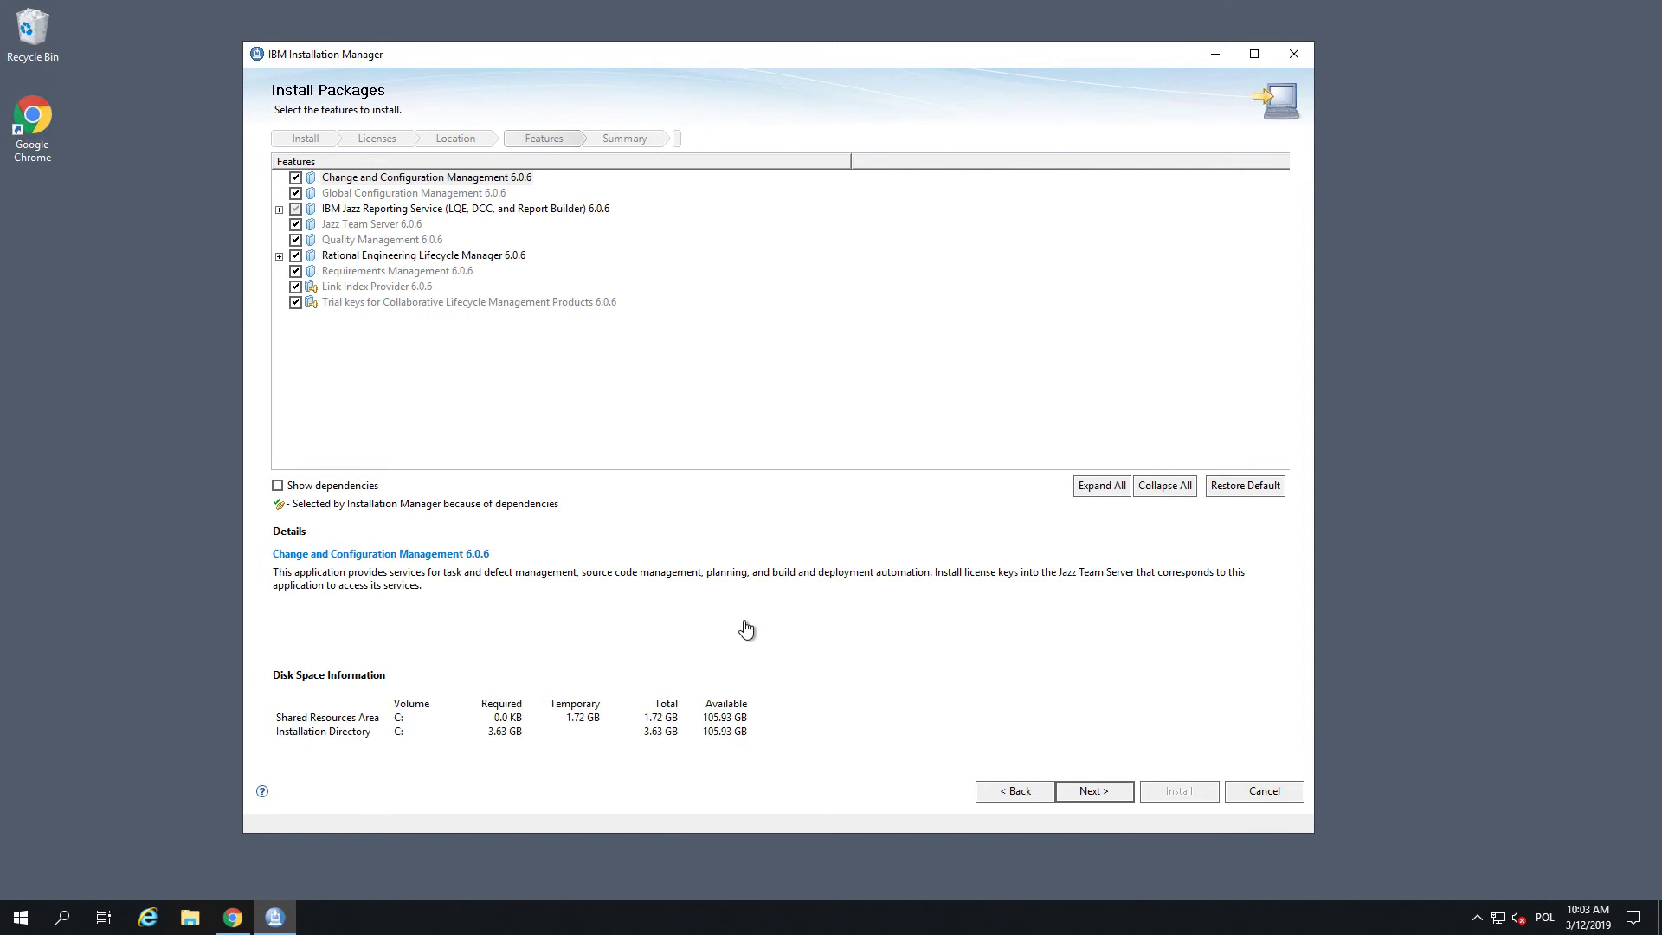
click(278, 209)
click(279, 209)
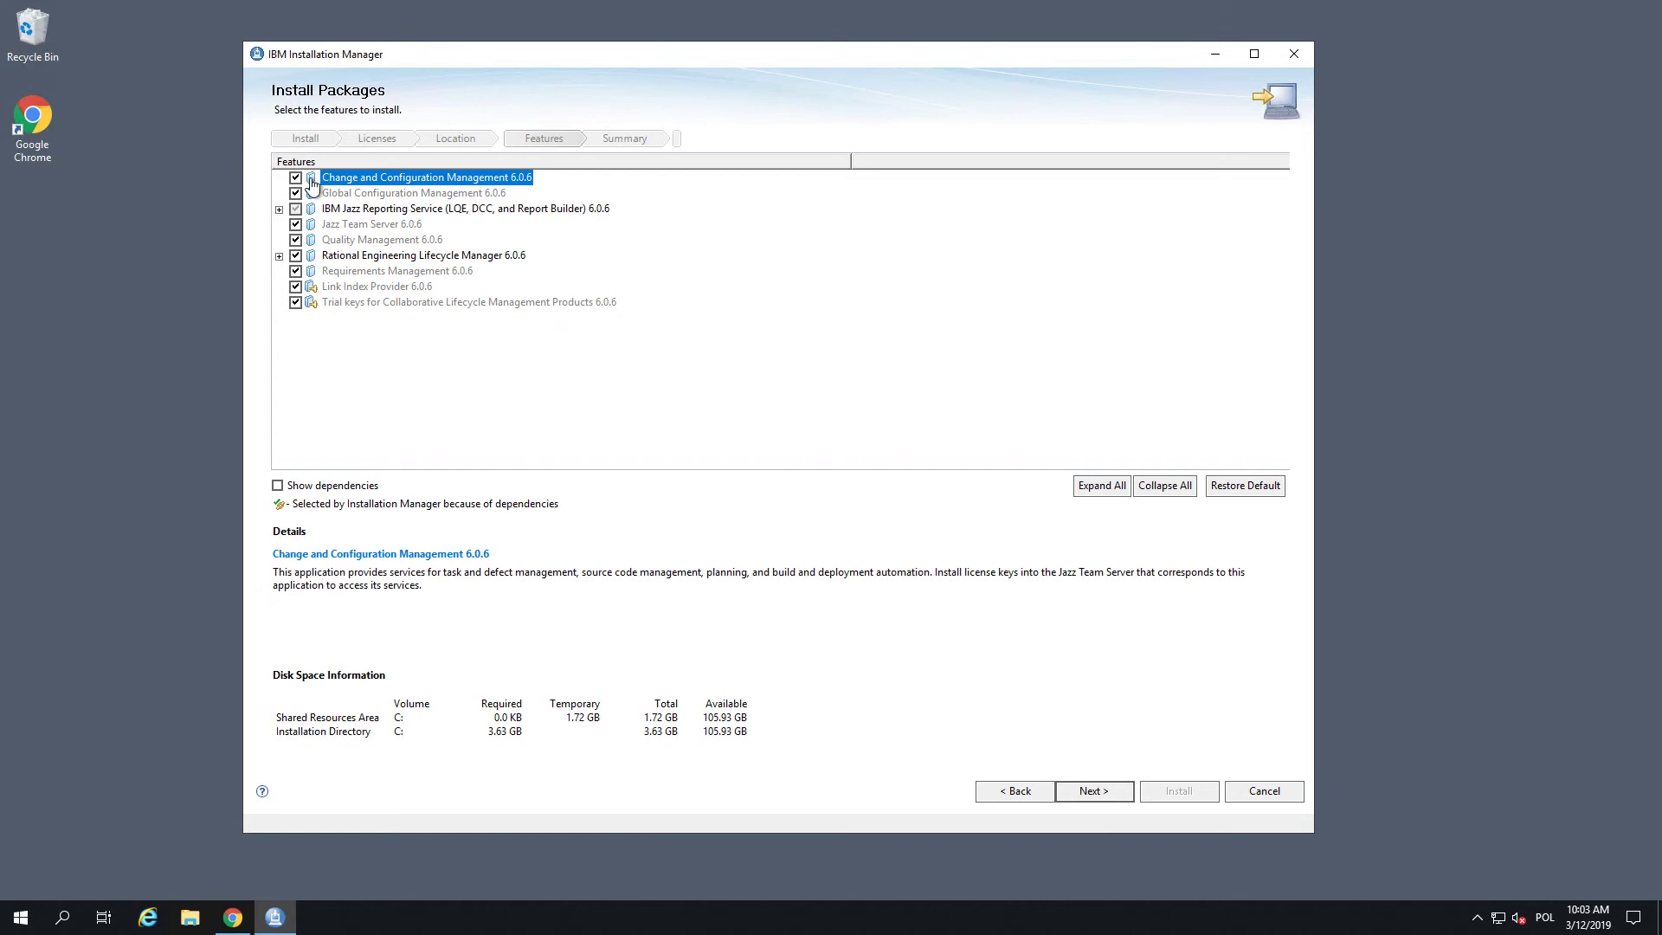
click(279, 256)
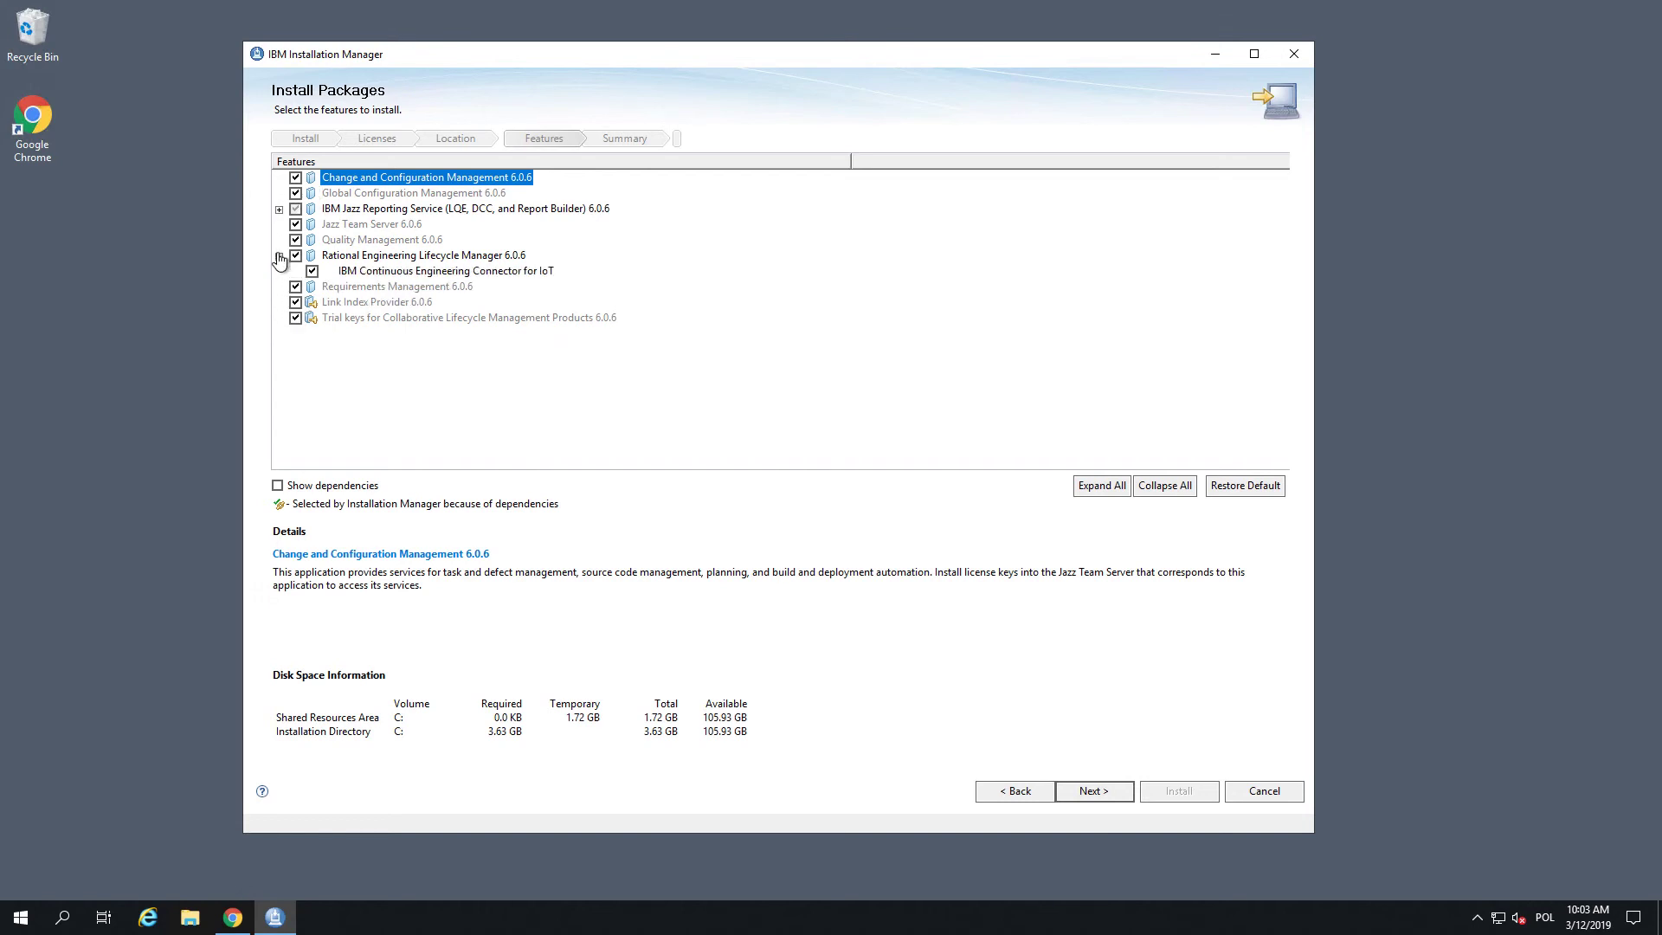
click(279, 209)
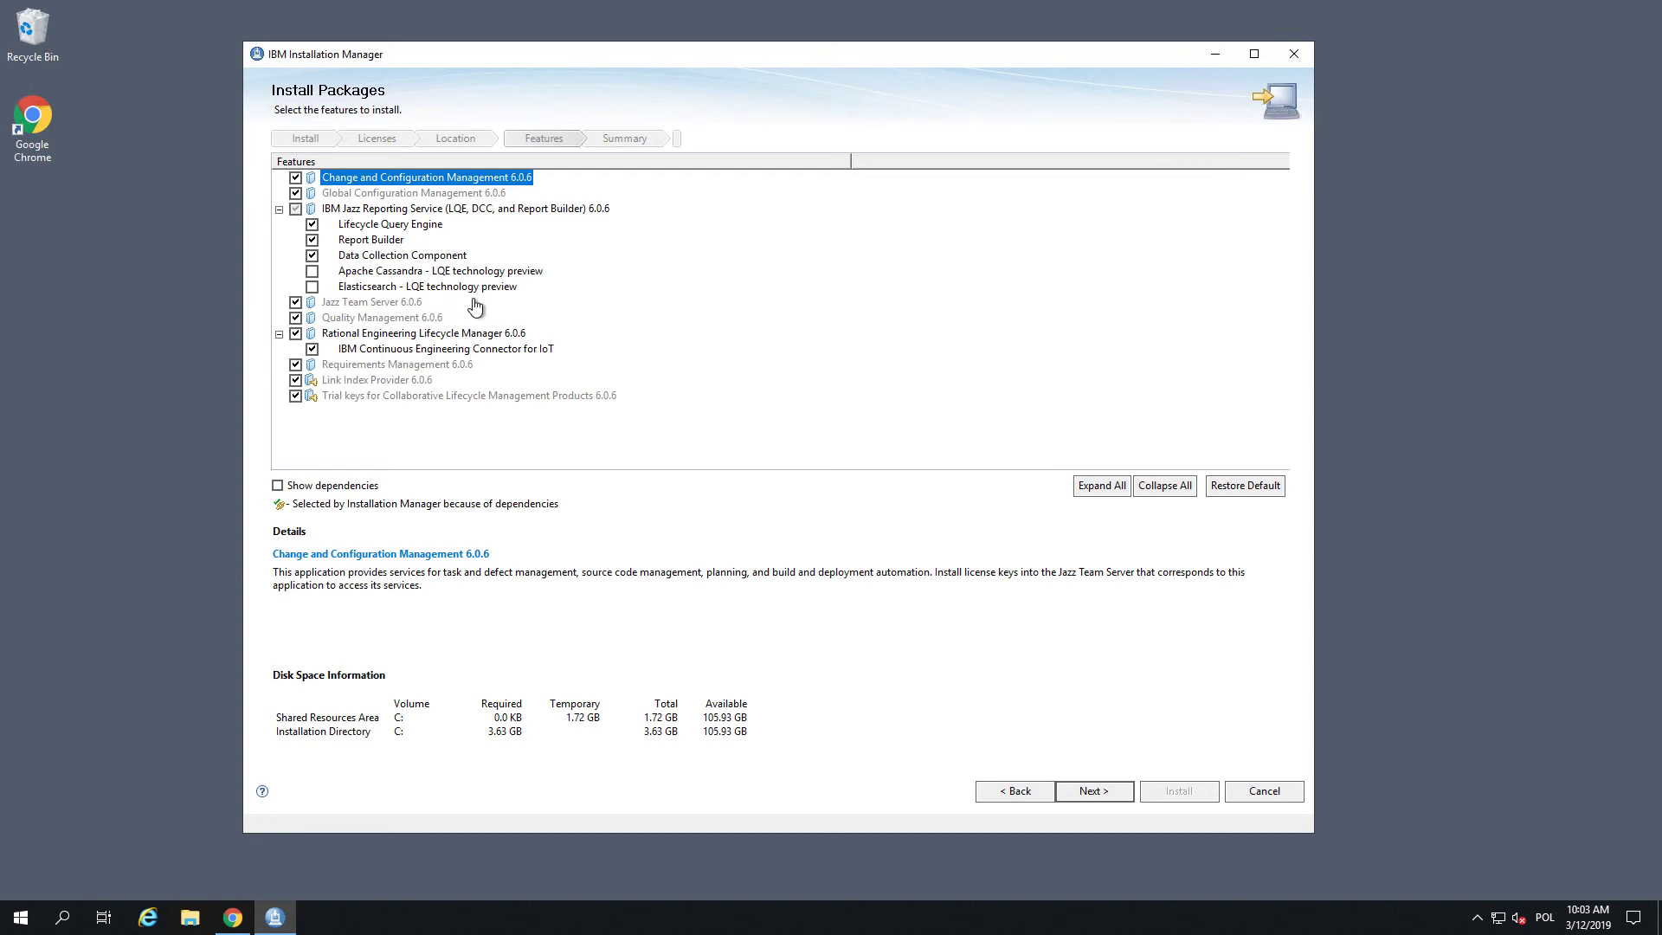
click(1096, 791)
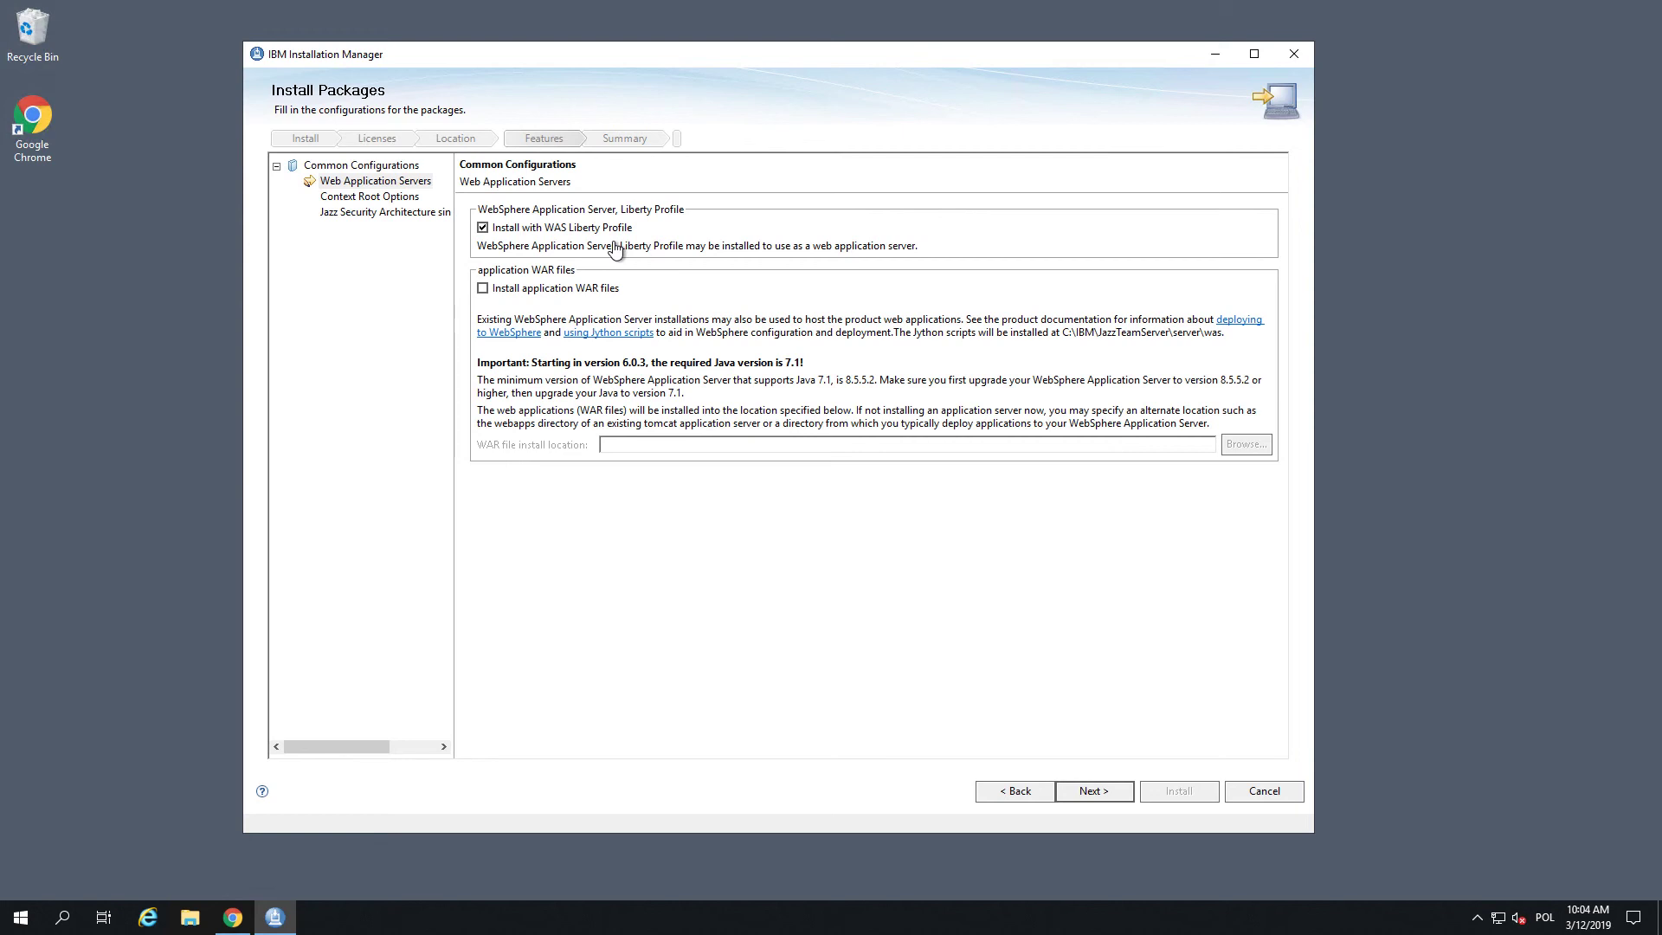
Accept the default common configurations: WAS Liberty Profile, default application context roots, and Jazz Security Architecture SSO left disabled
click(1092, 791)
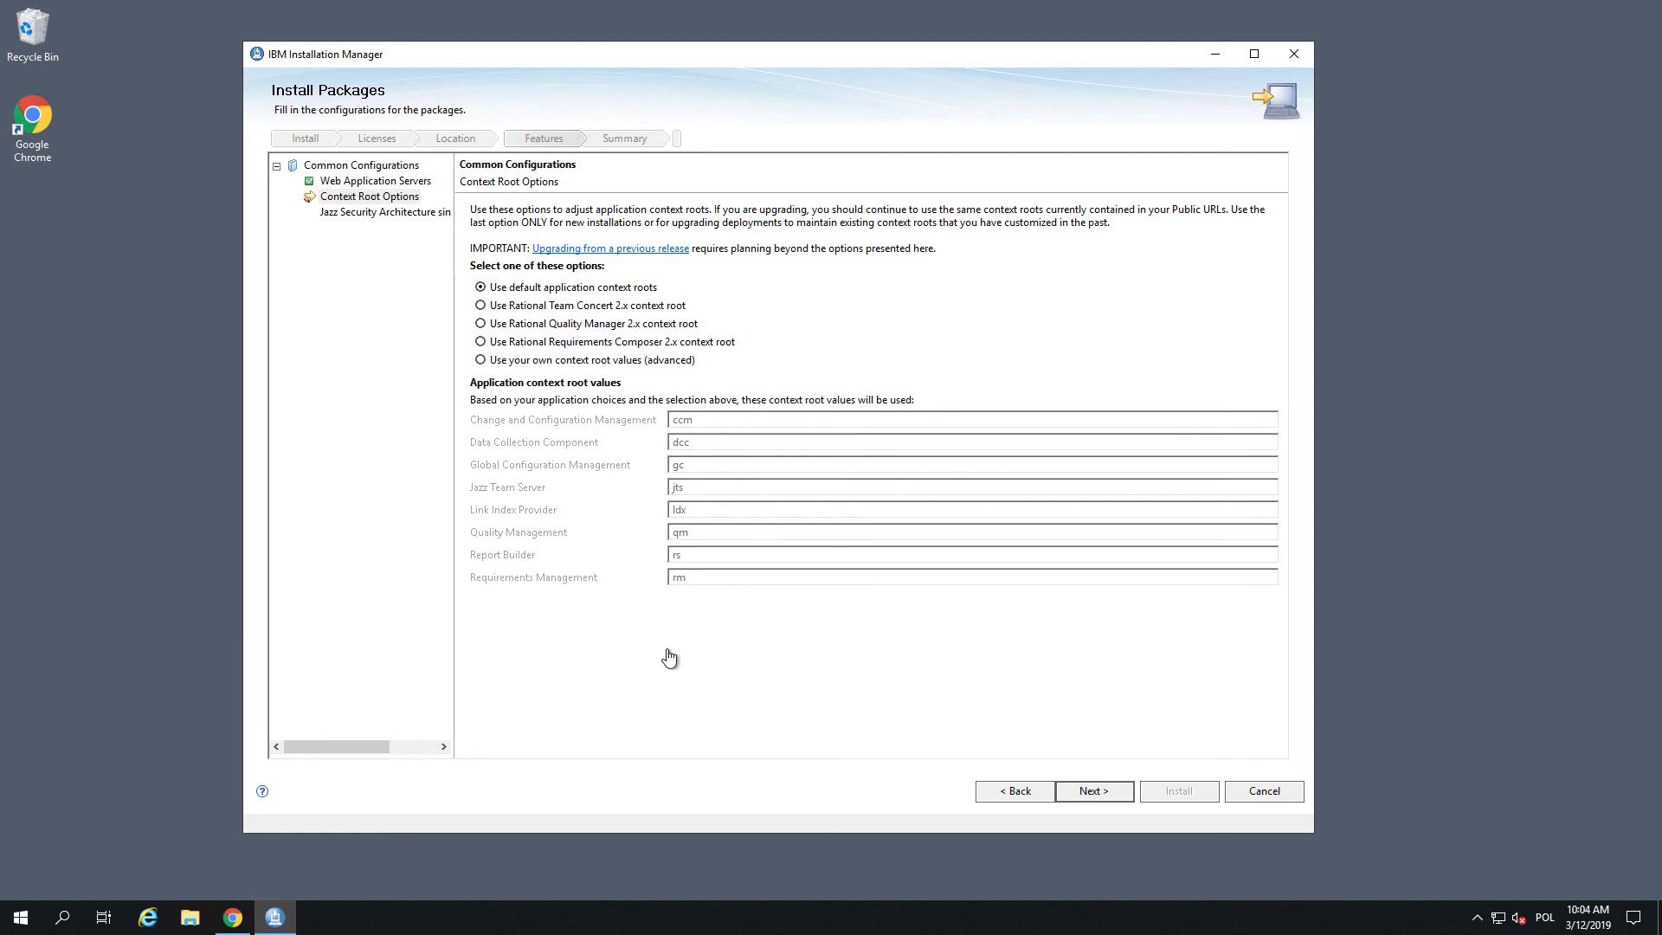
click(1099, 791)
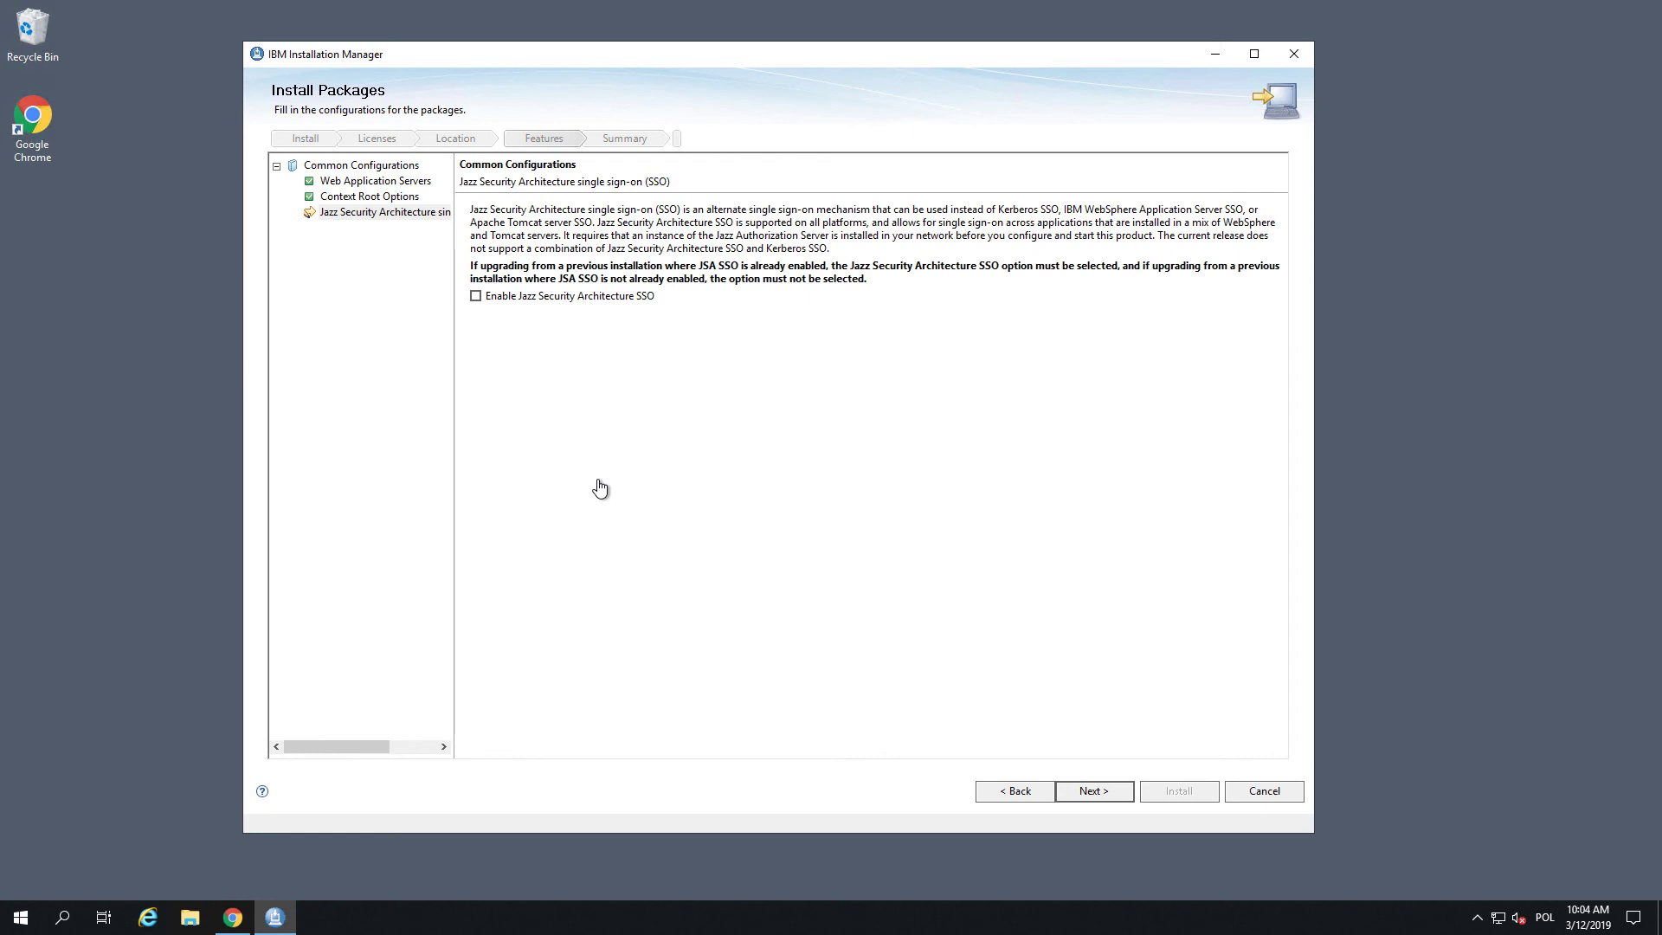
click(1094, 792)
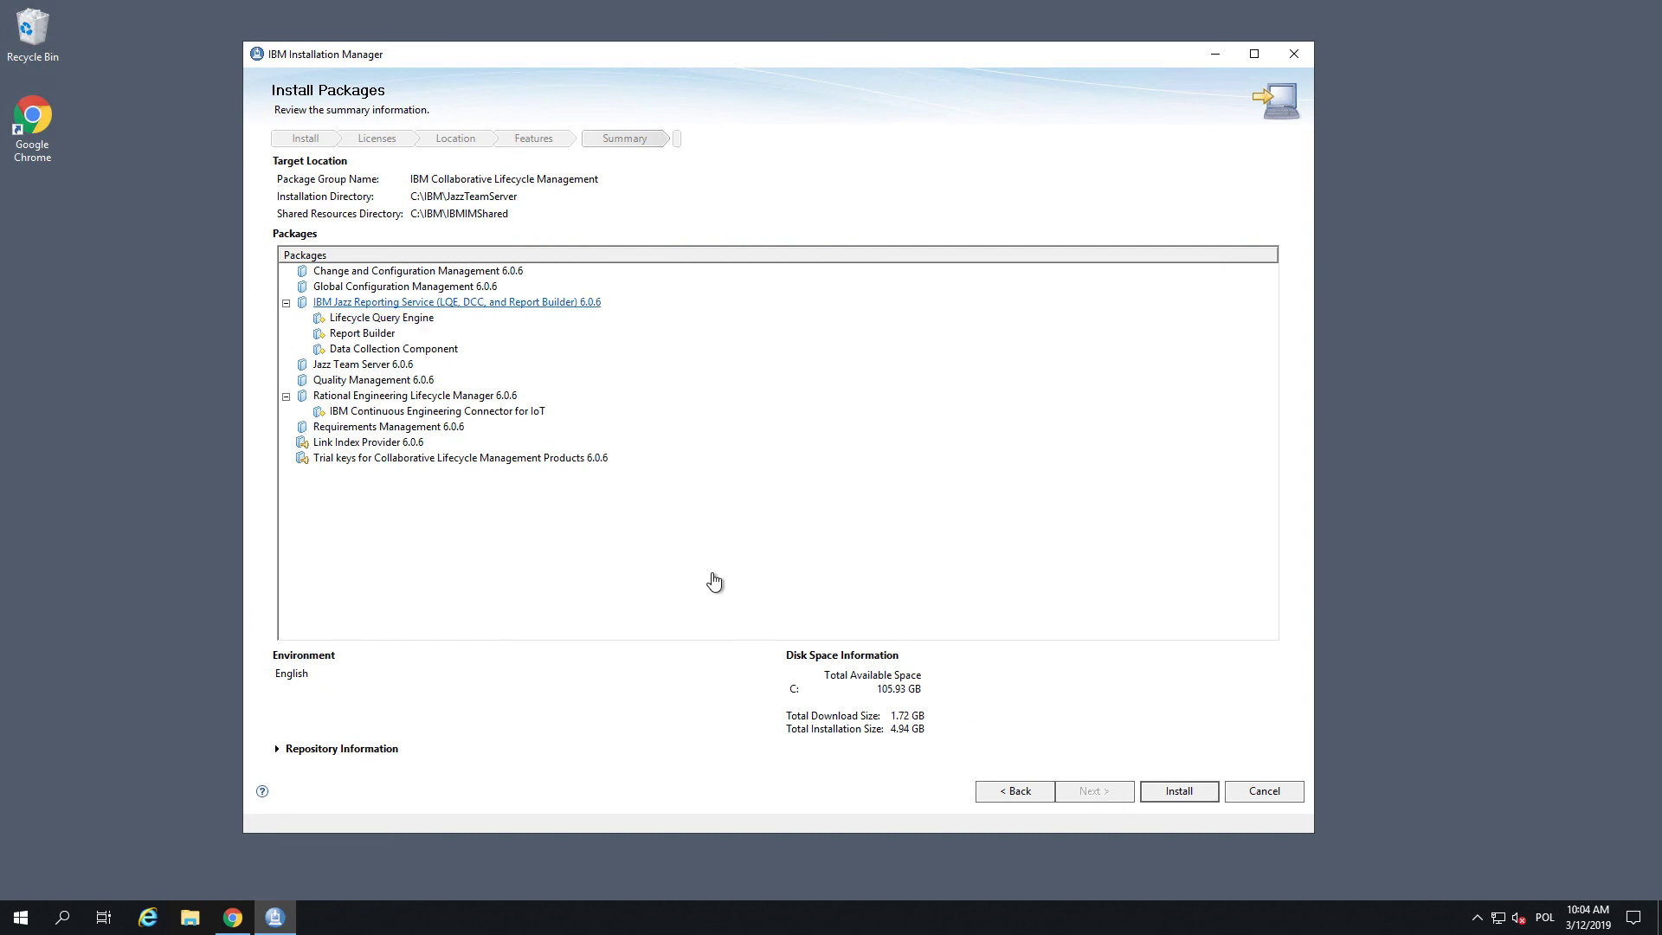
Install the selected packages and finish the wizard with None as the program to start
click(1195, 796)
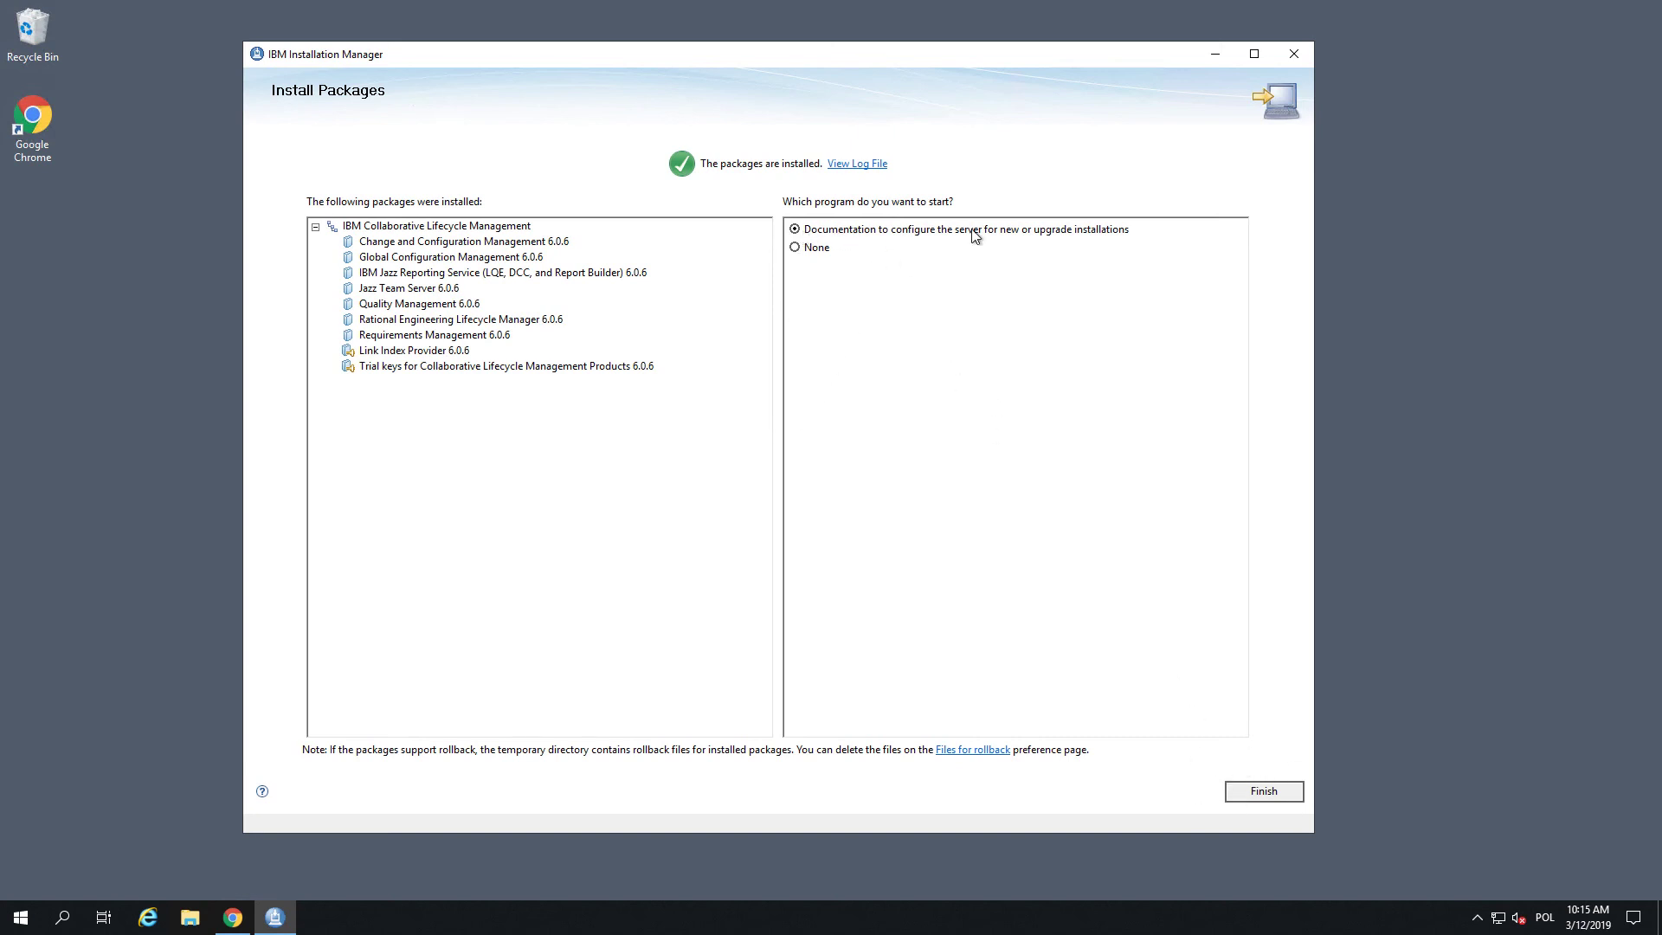
click(795, 248)
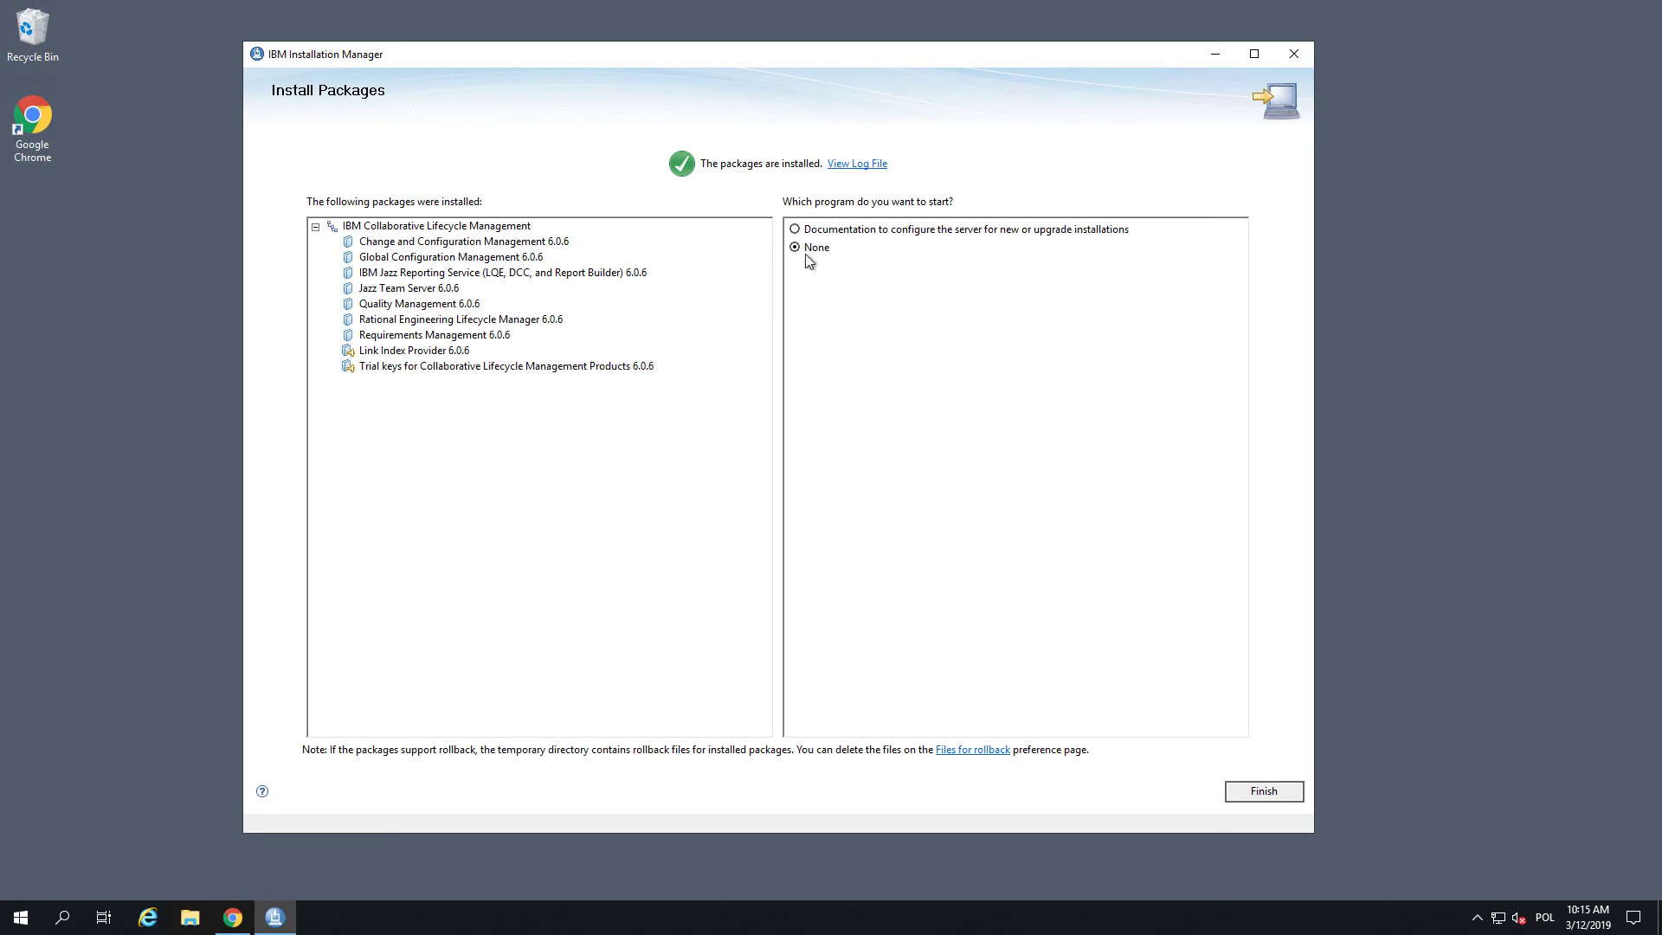
click(1277, 792)
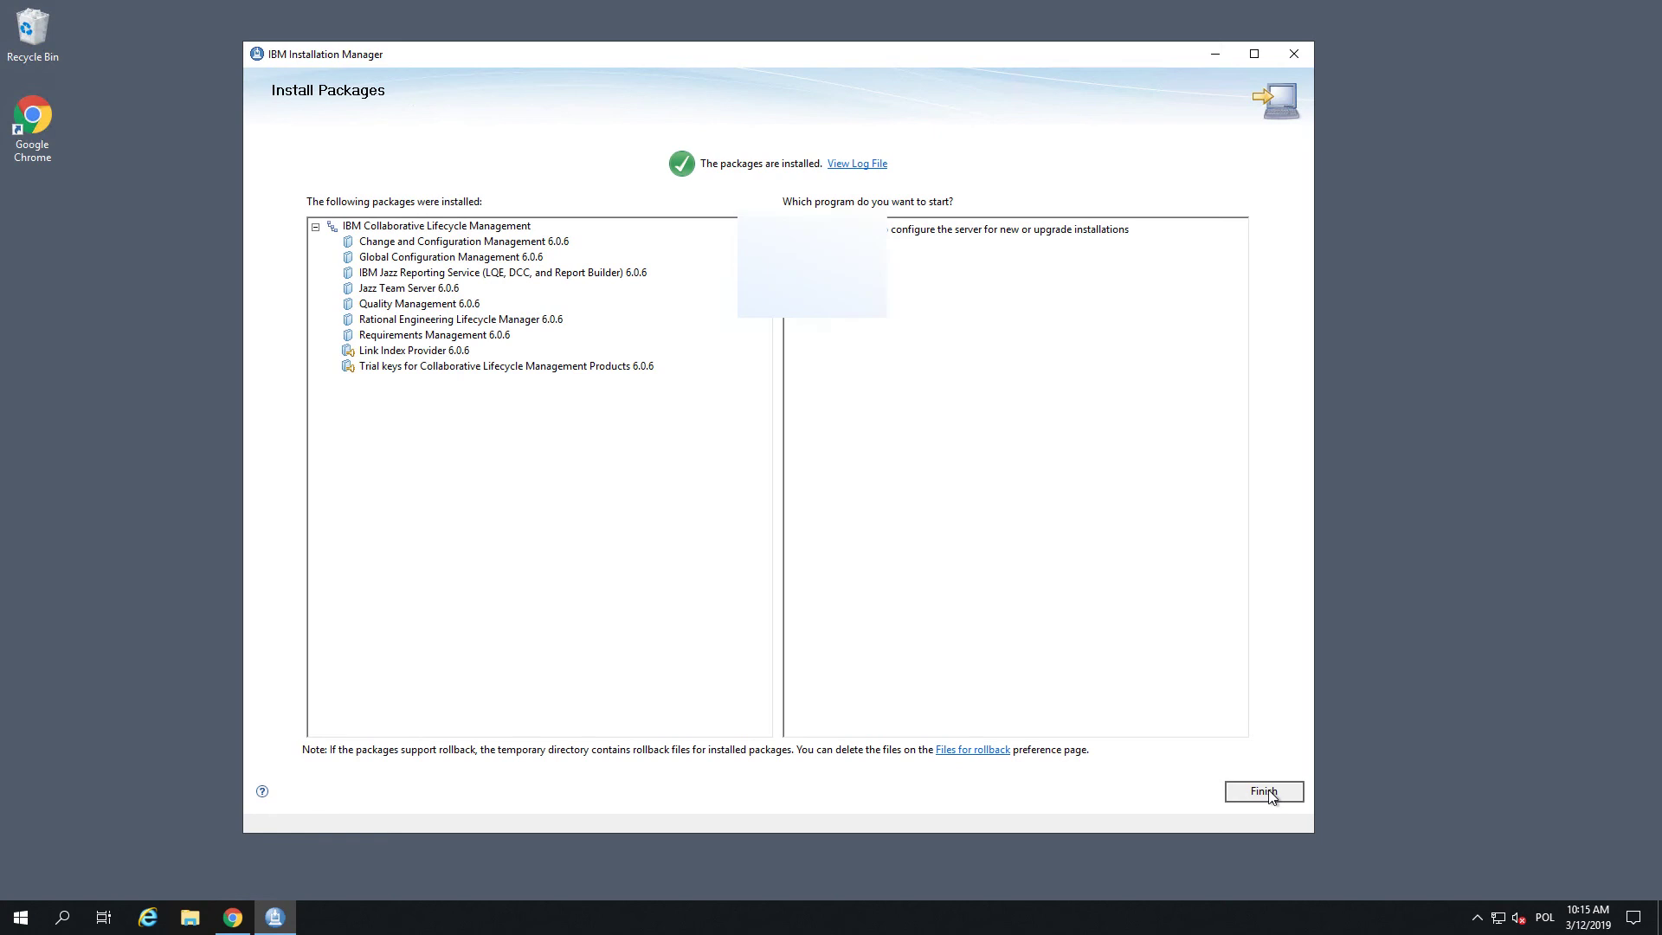